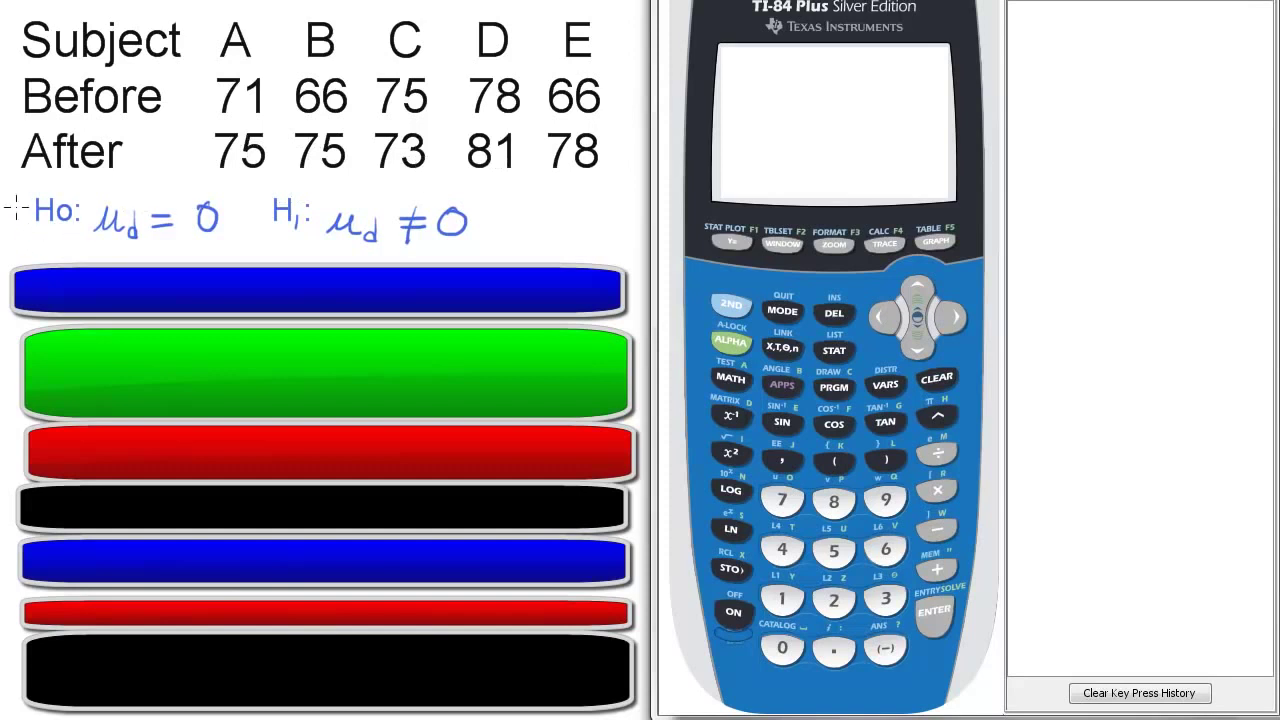
Reveal the slide line 'L1: Before L2: After L3=L1-L2' in the lesson notes
key("space")
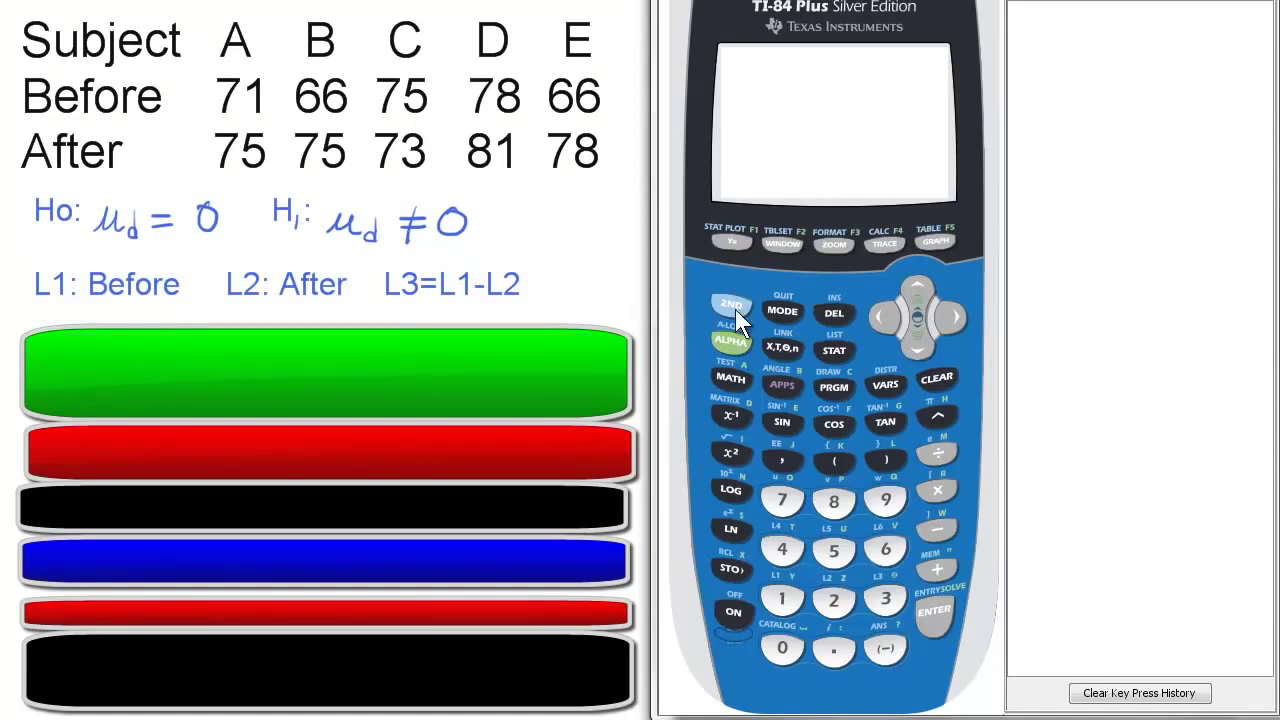
Open the STAT list editor and clear the old contents of L1
left_click(833, 349)
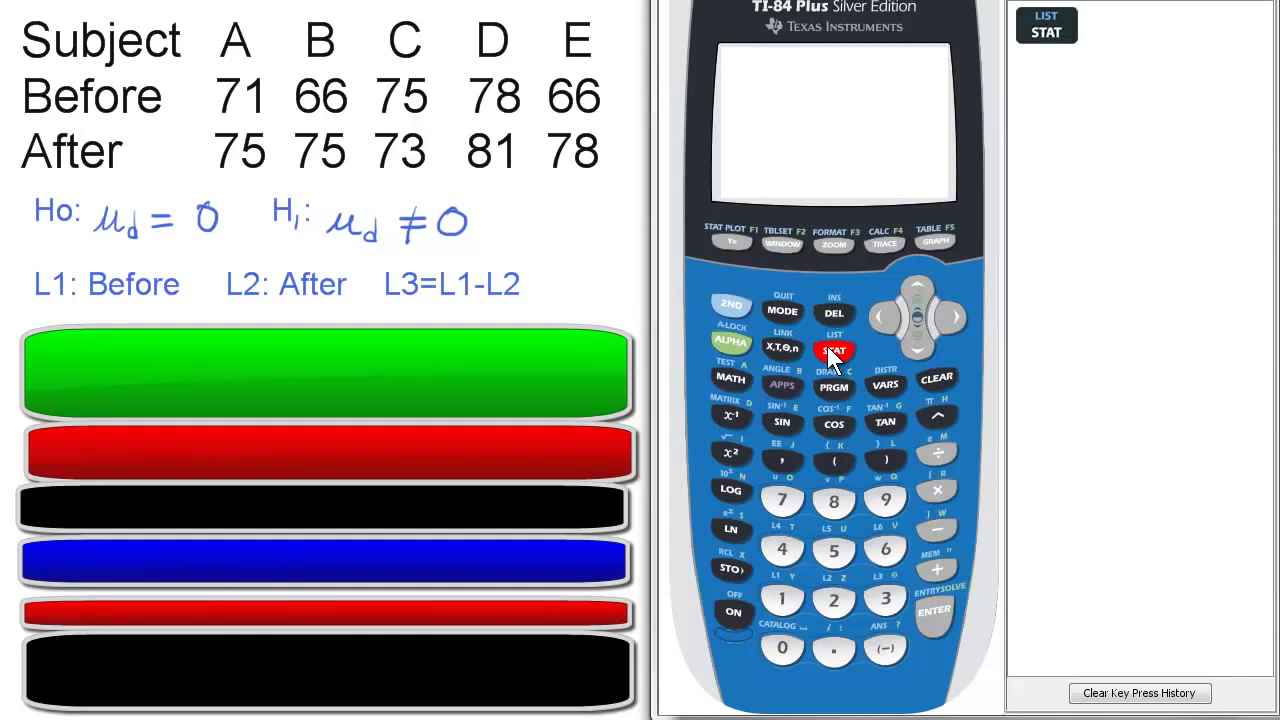
left_click(934, 614)
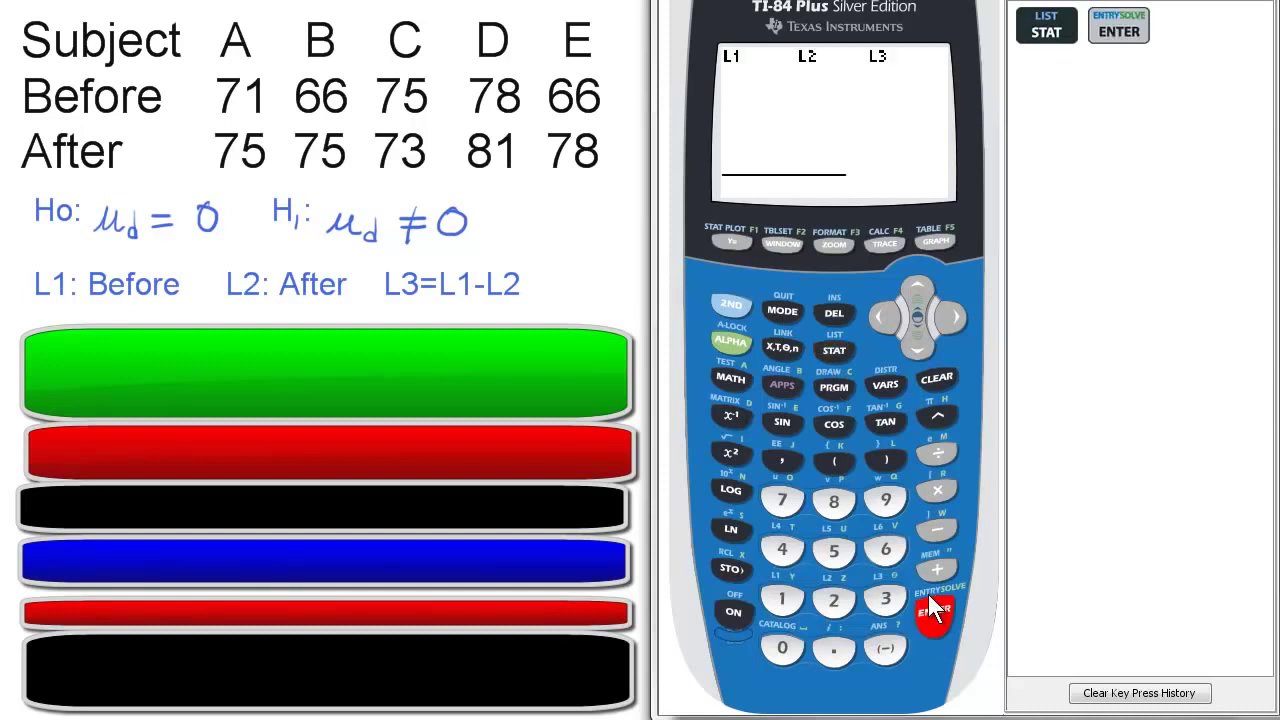
left_click(886, 315)
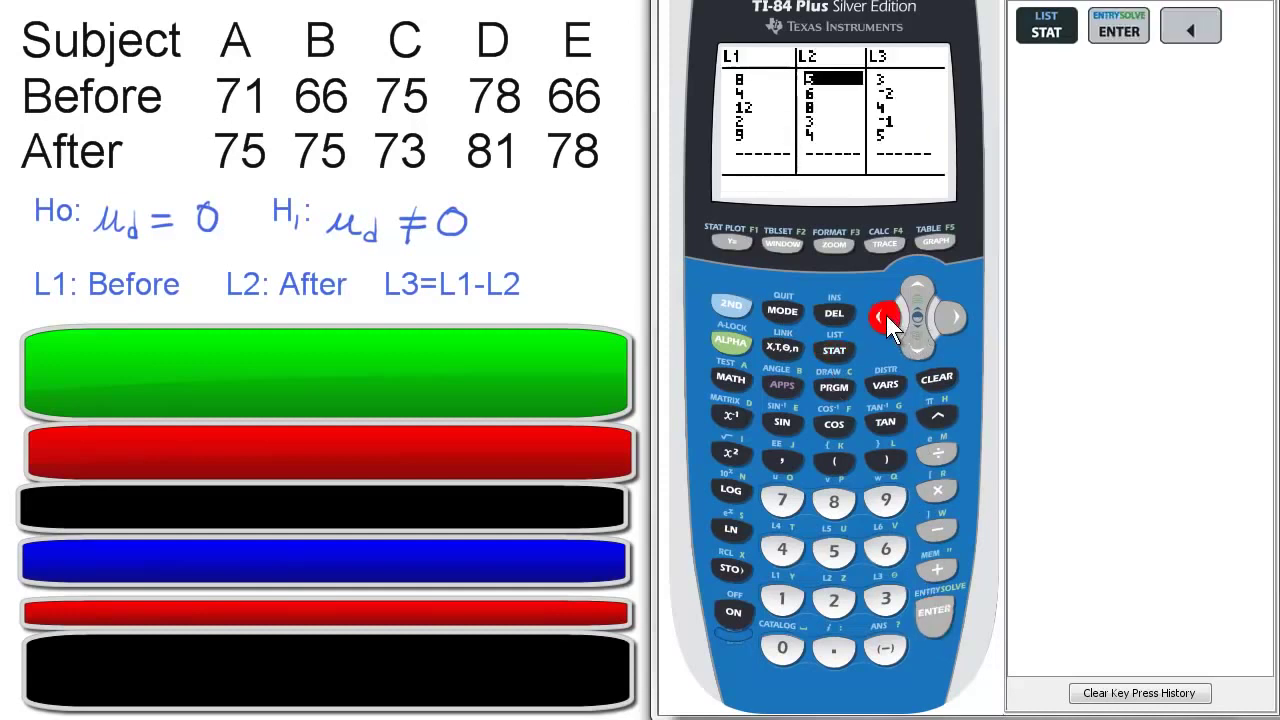
left_click(887, 314)
left_click(918, 289)
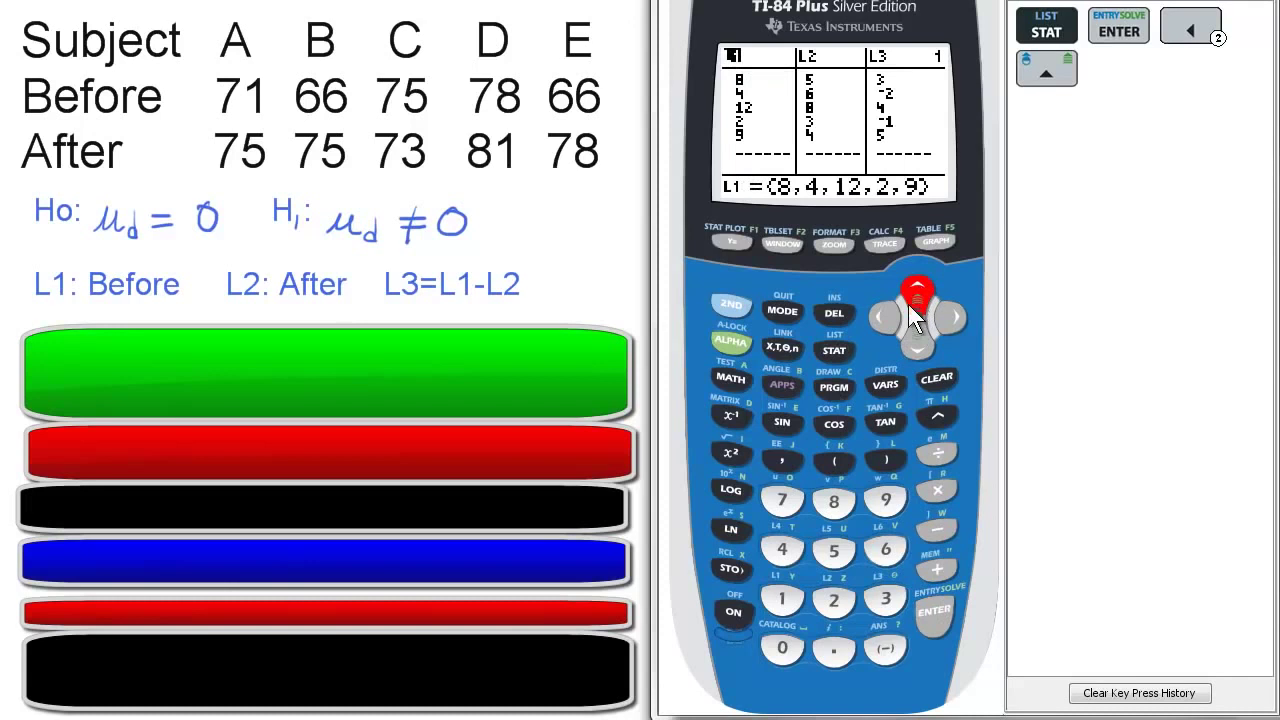
left_click(937, 378)
left_click(934, 613)
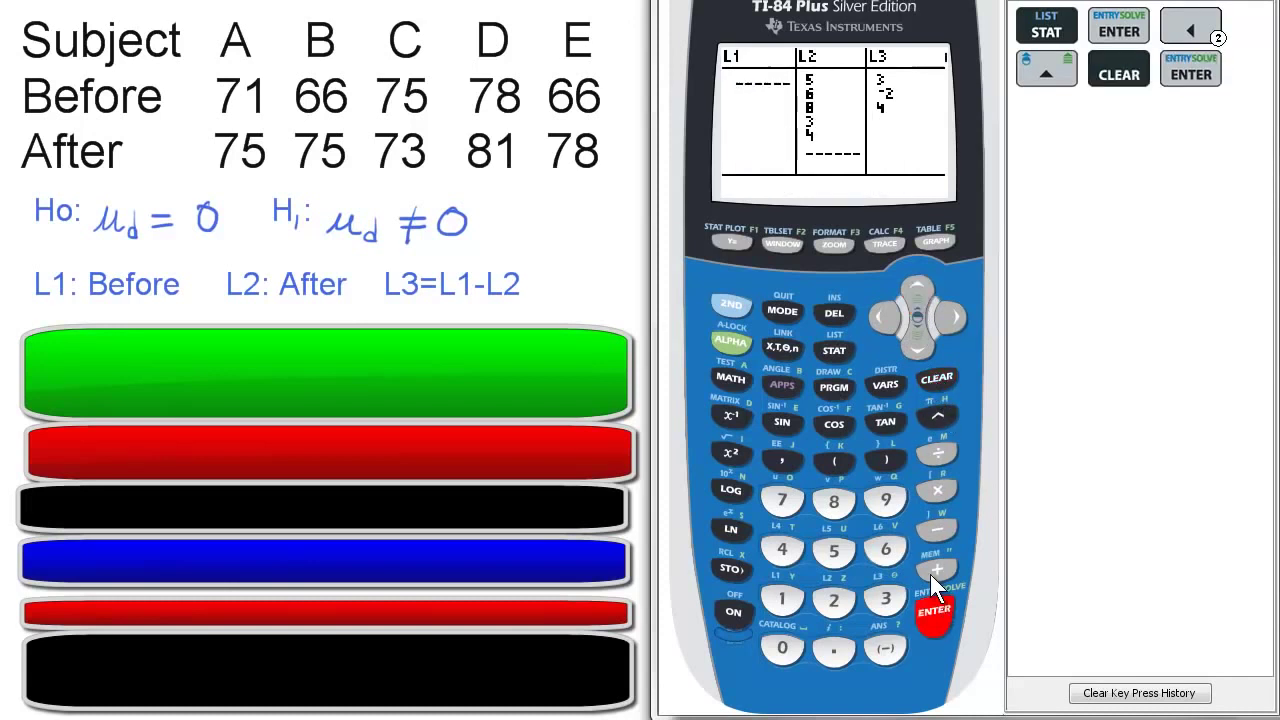
Enter the Before scores 71, 66, 75, 78, 66 into L1
left_click(784, 500)
left_click(783, 602)
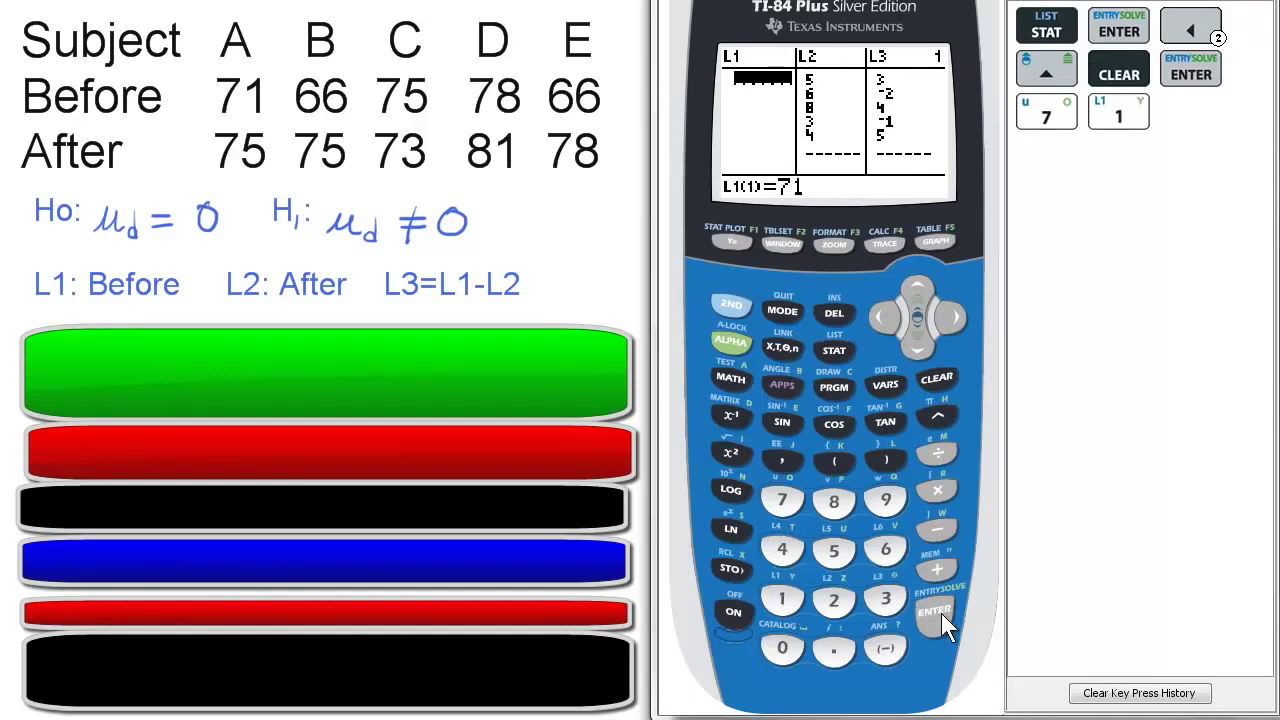
left_click(941, 613)
left_click(887, 552)
left_click(887, 552)
left_click(930, 608)
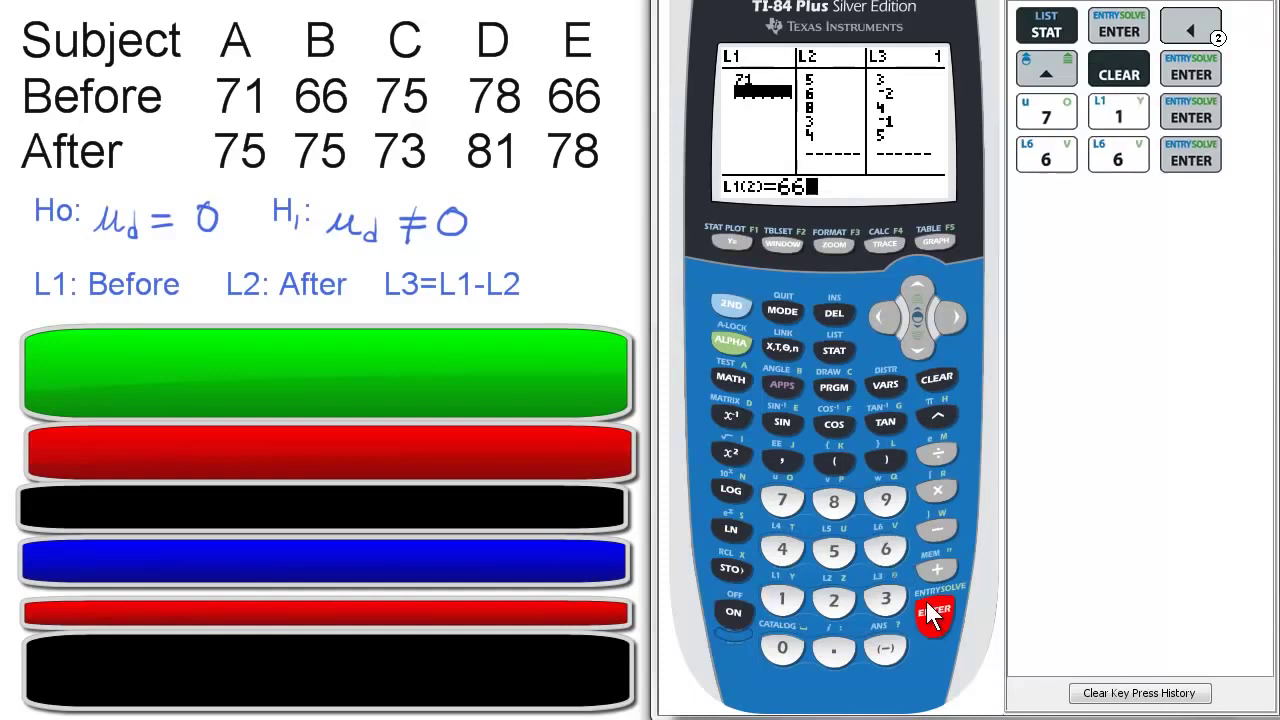
left_click(785, 500)
left_click(833, 549)
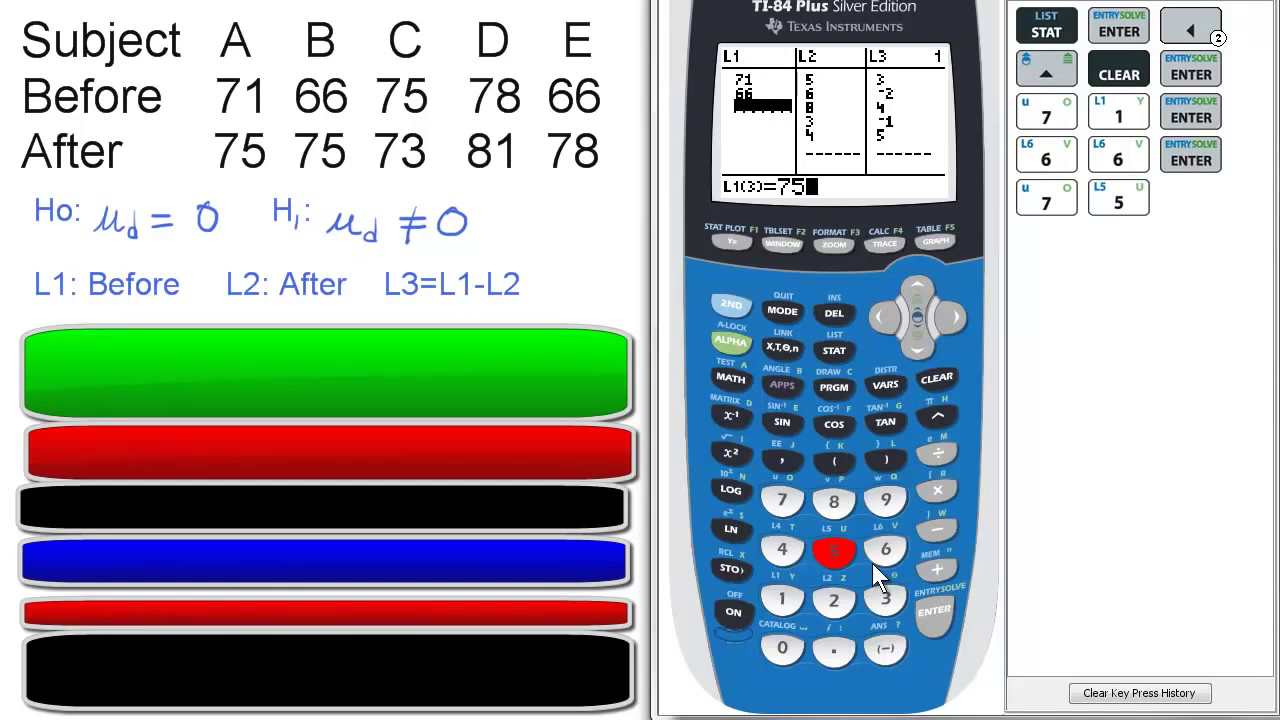
left_click(940, 614)
left_click(786, 498)
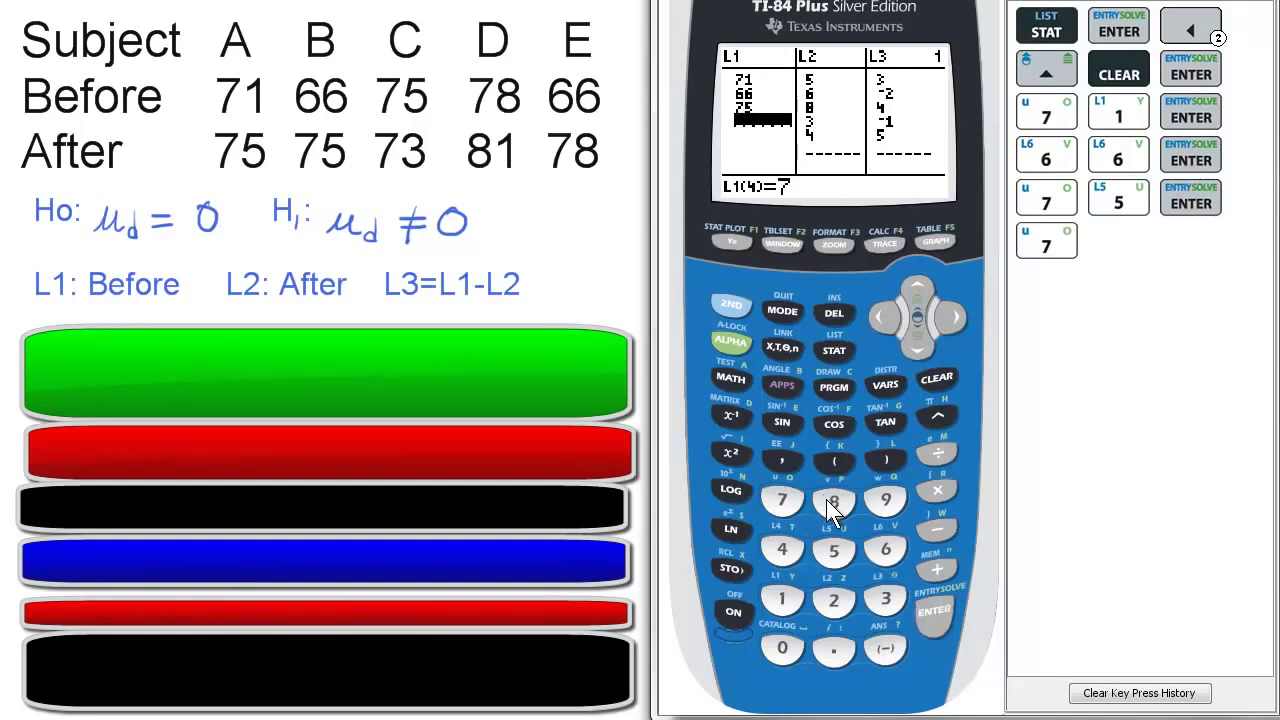
left_click(833, 500)
left_click(934, 610)
left_click(886, 550)
left_click(886, 550)
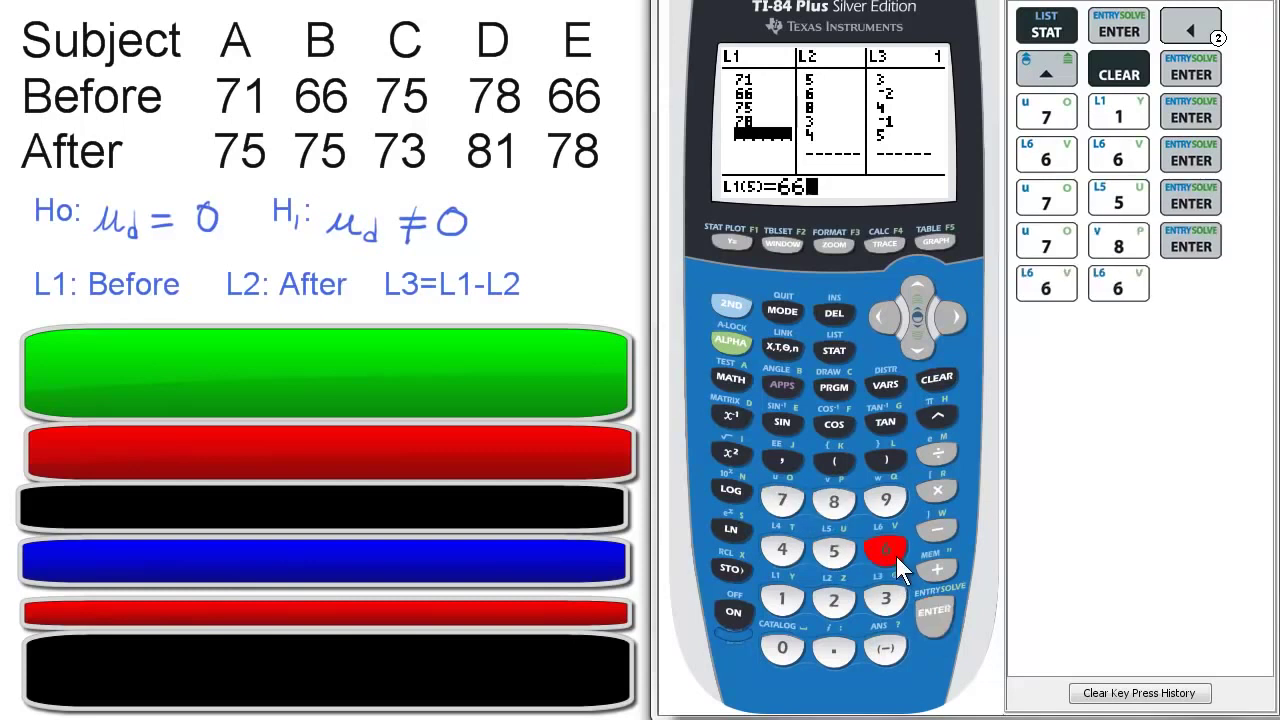
left_click(938, 612)
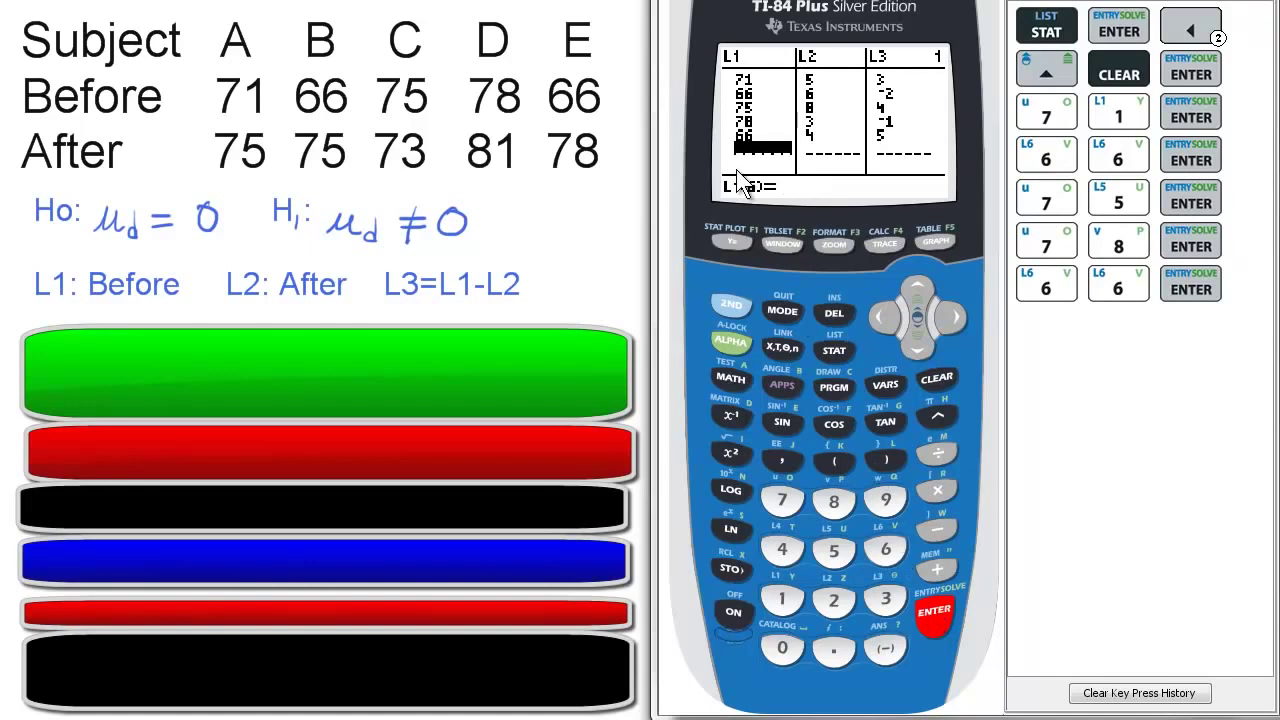
Move to the L2 header and clear its old values
left_click(952, 316)
left_click(919, 287)
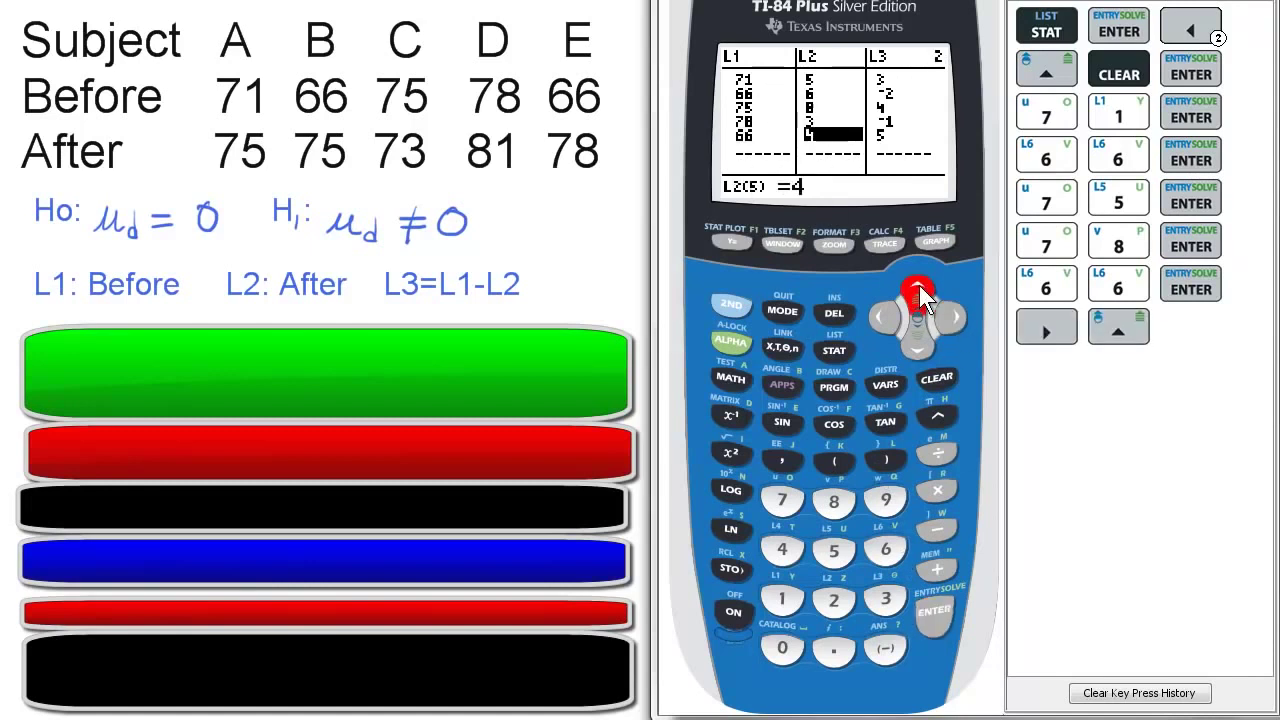
left_click(919, 287)
left_click(917, 284)
left_click(916, 286)
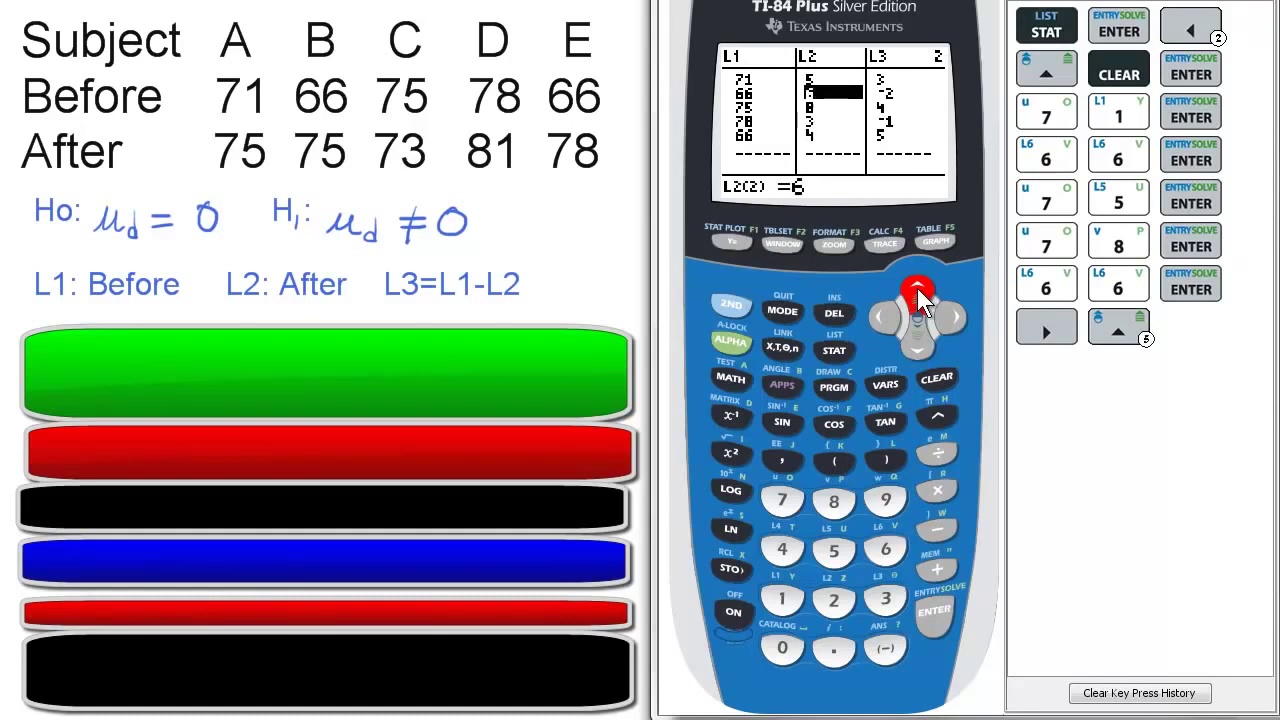
left_click(917, 288)
left_click(935, 379)
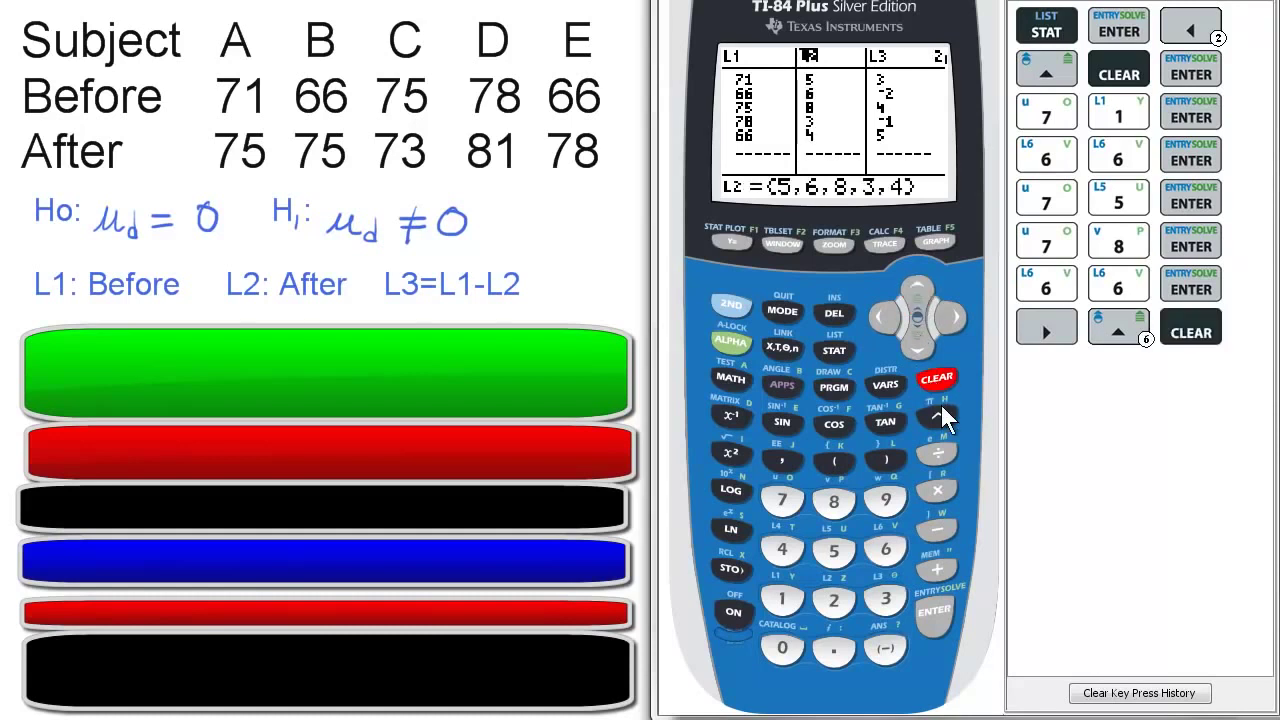
left_click(935, 605)
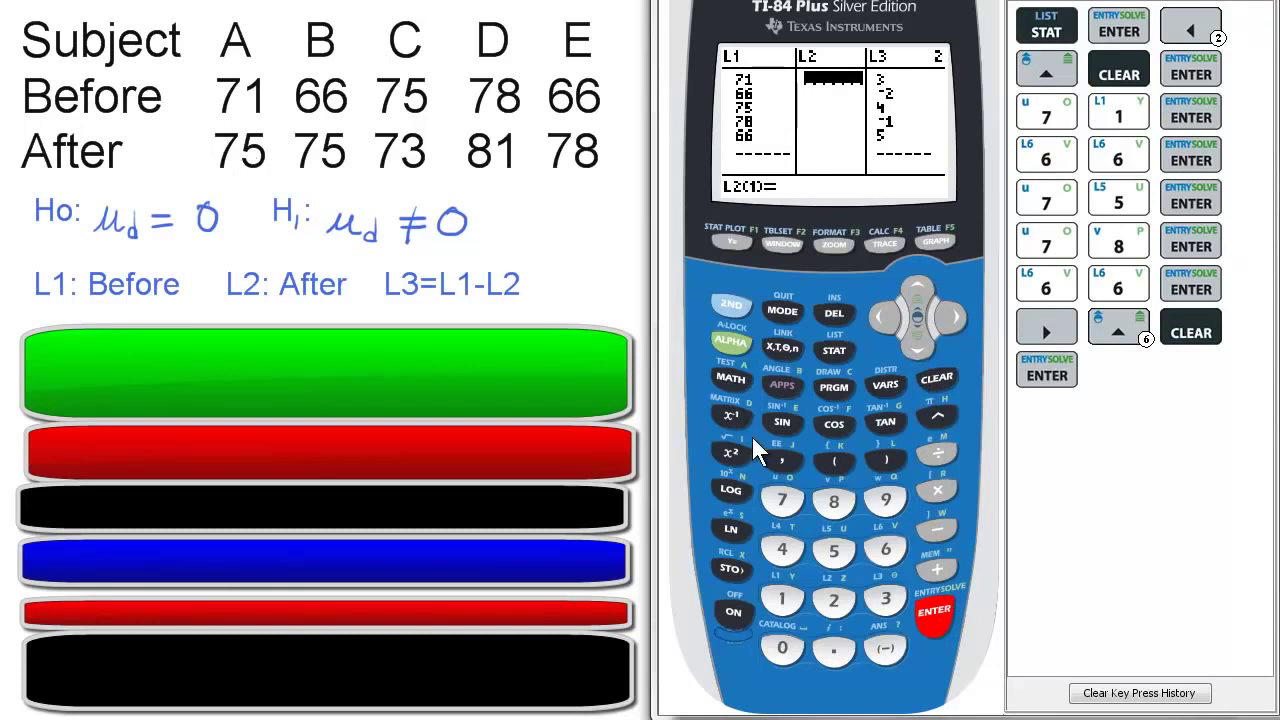
Enter the After scores 75, 75, 73, 81, 78 into L2
left_click(786, 502)
left_click(833, 549)
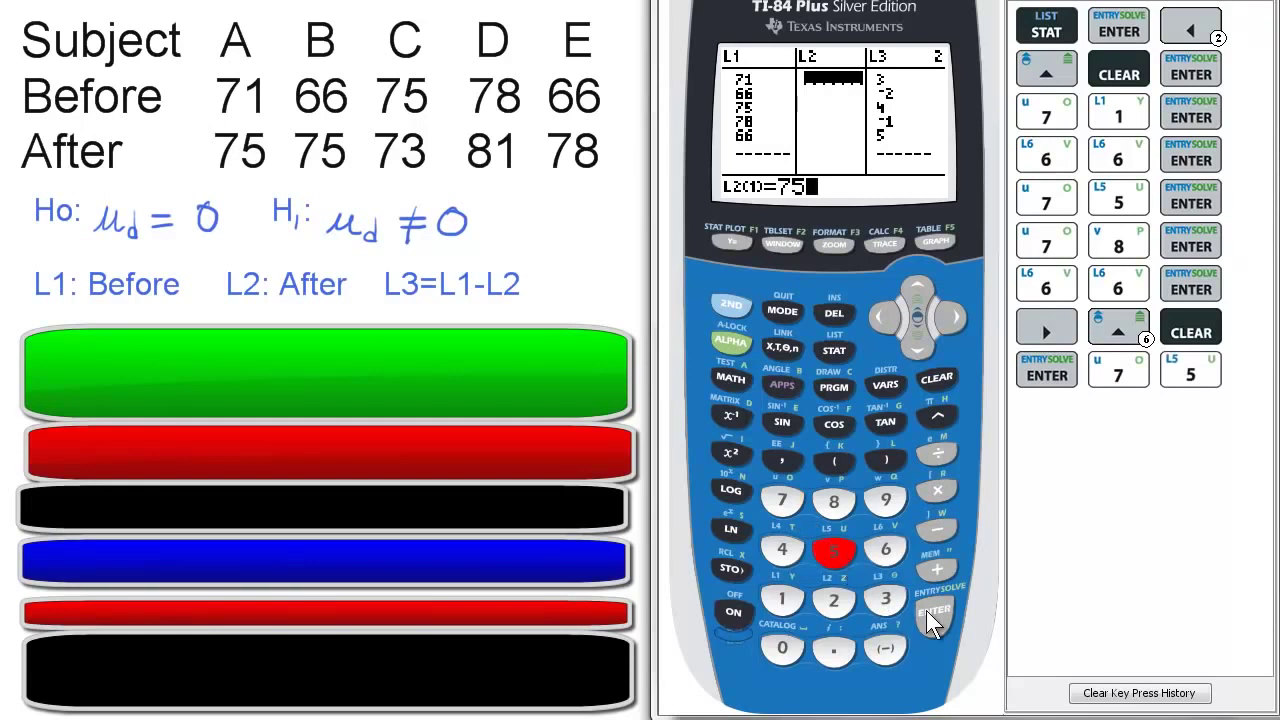
left_click(930, 610)
left_click(784, 500)
left_click(836, 552)
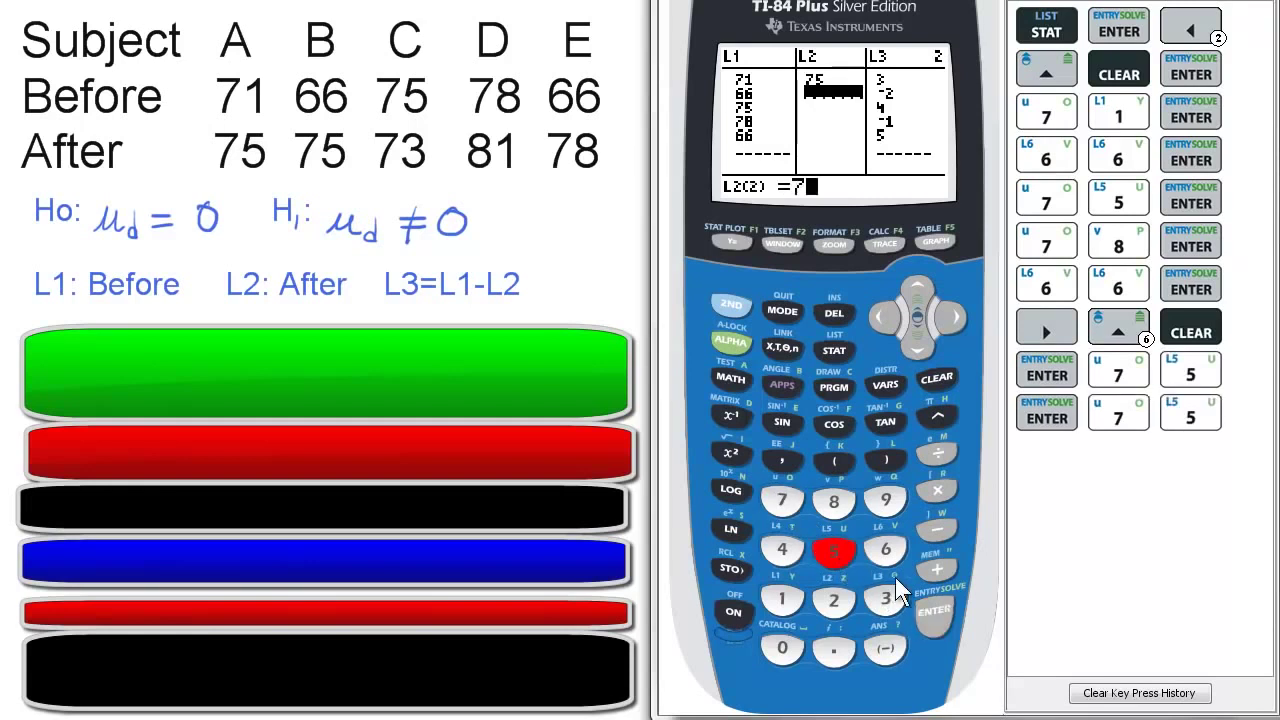
left_click(938, 616)
left_click(783, 498)
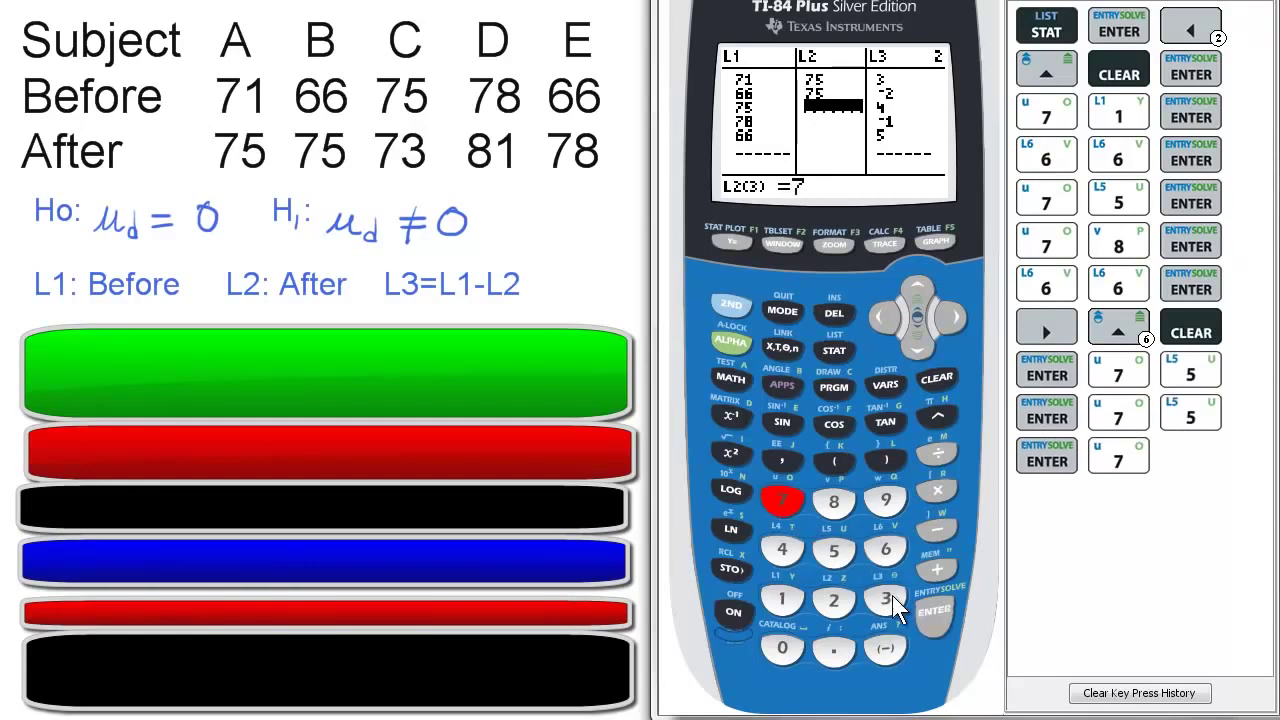
left_click(888, 598)
left_click(935, 615)
left_click(835, 497)
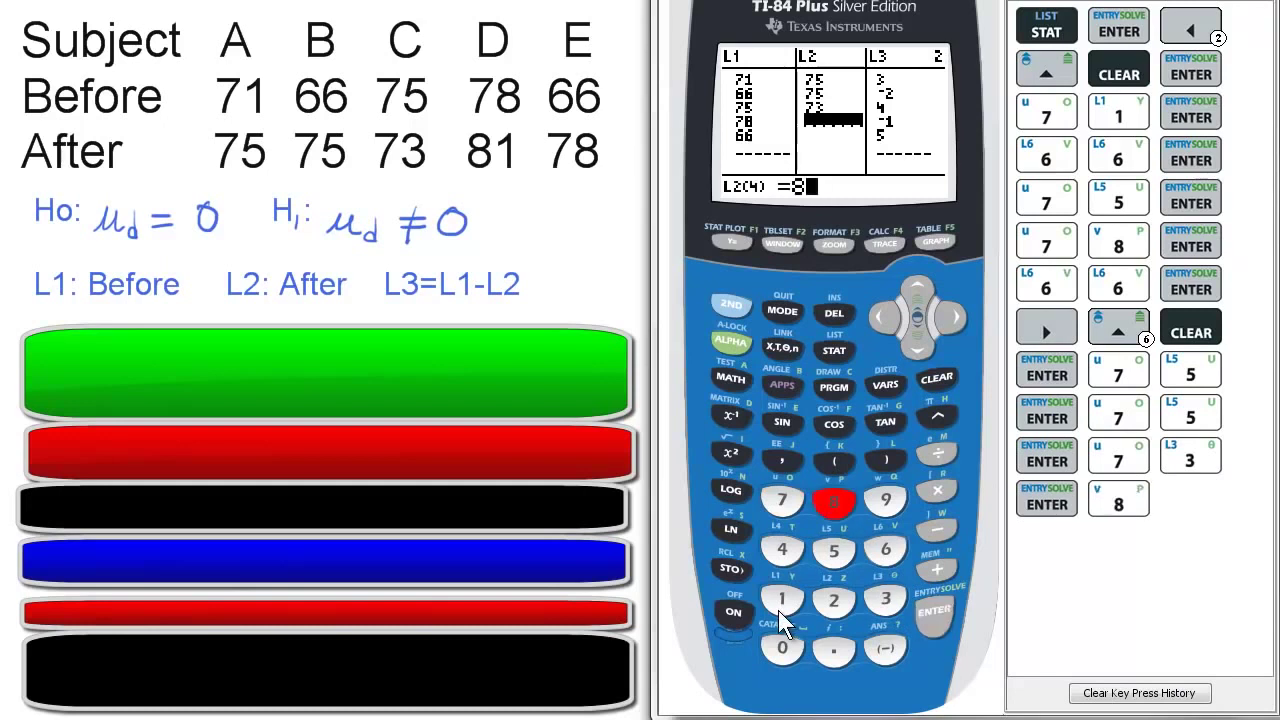
left_click(783, 599)
left_click(946, 620)
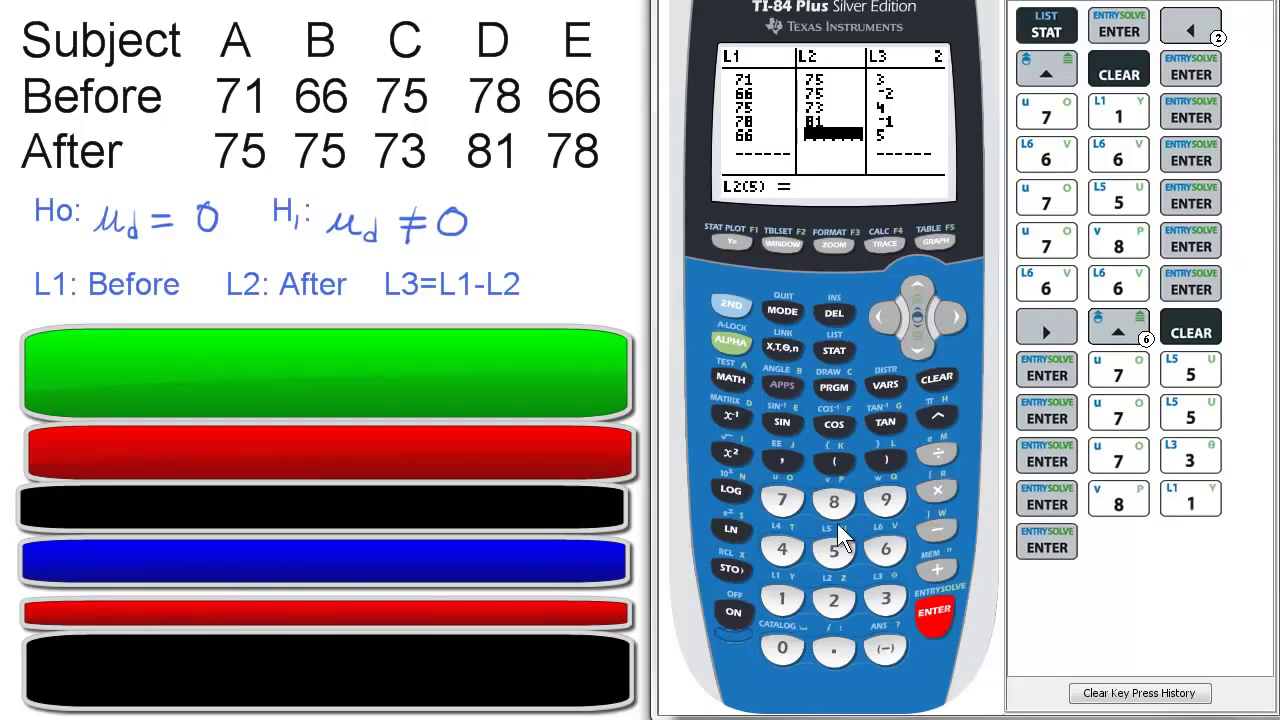
left_click(800, 500)
left_click(840, 508)
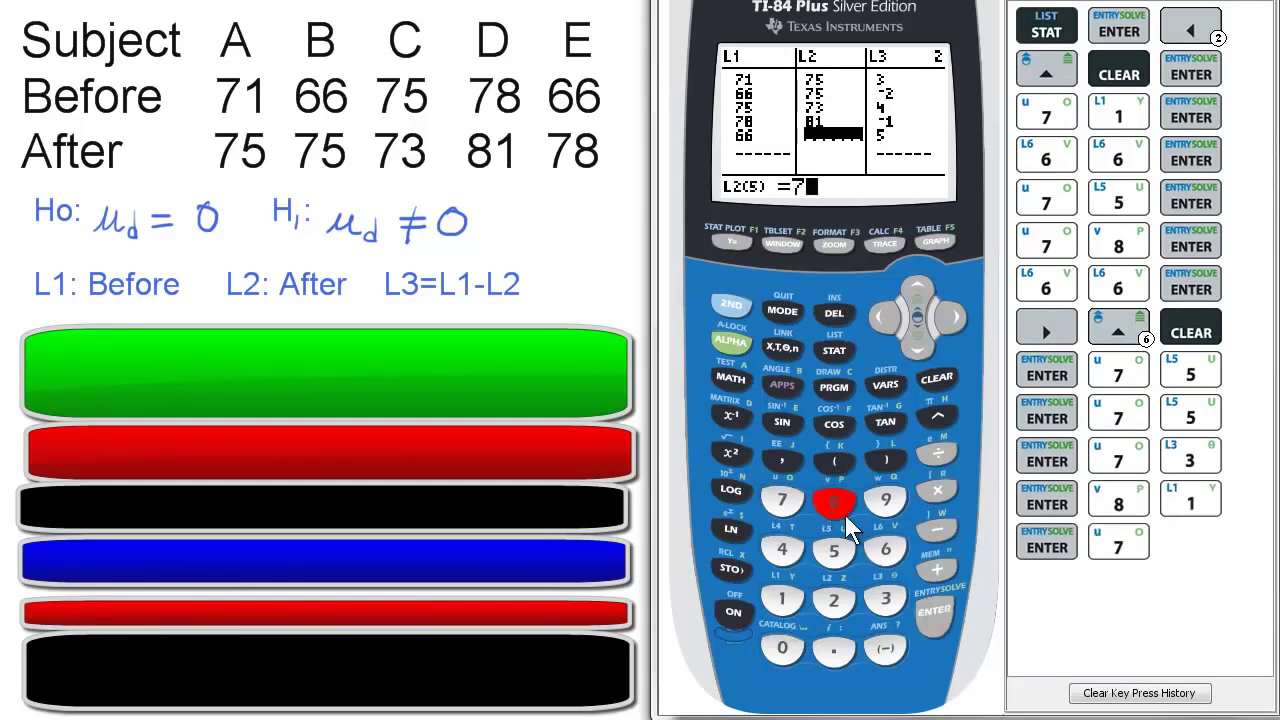
left_click(929, 612)
Move to the L3 header and clear its old values
left_click(954, 317)
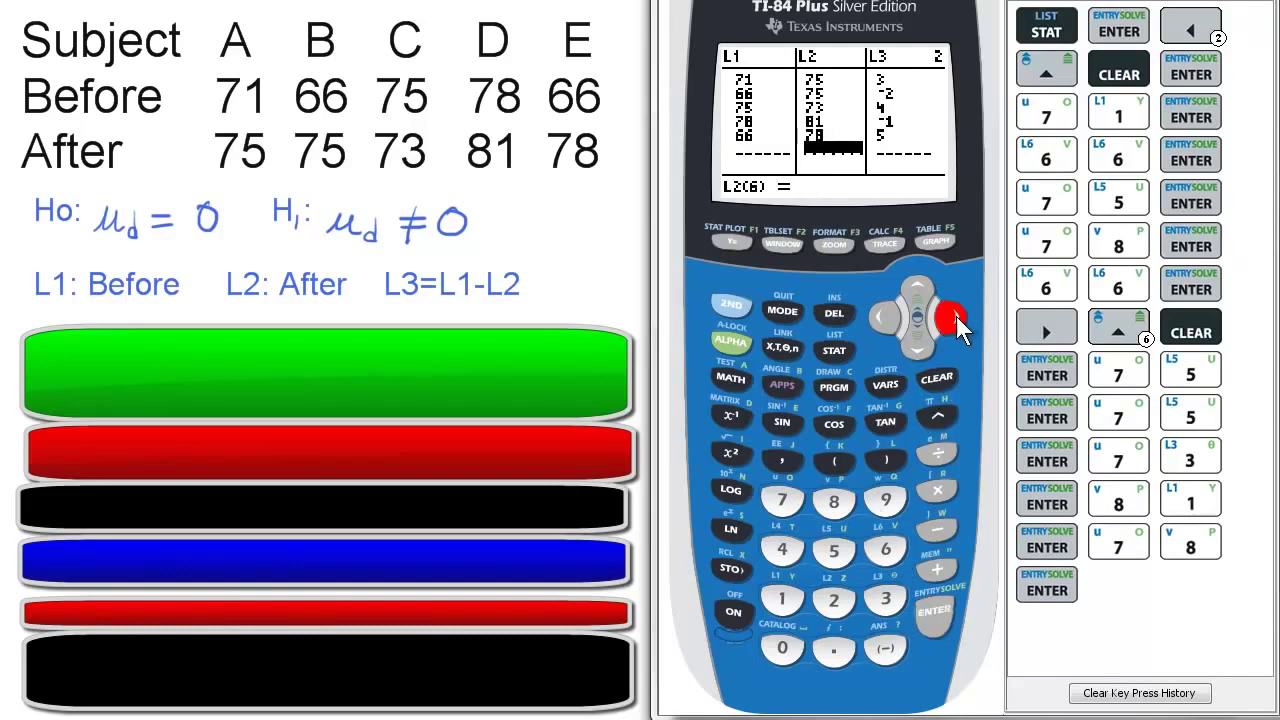
left_click(918, 293)
left_click(918, 293)
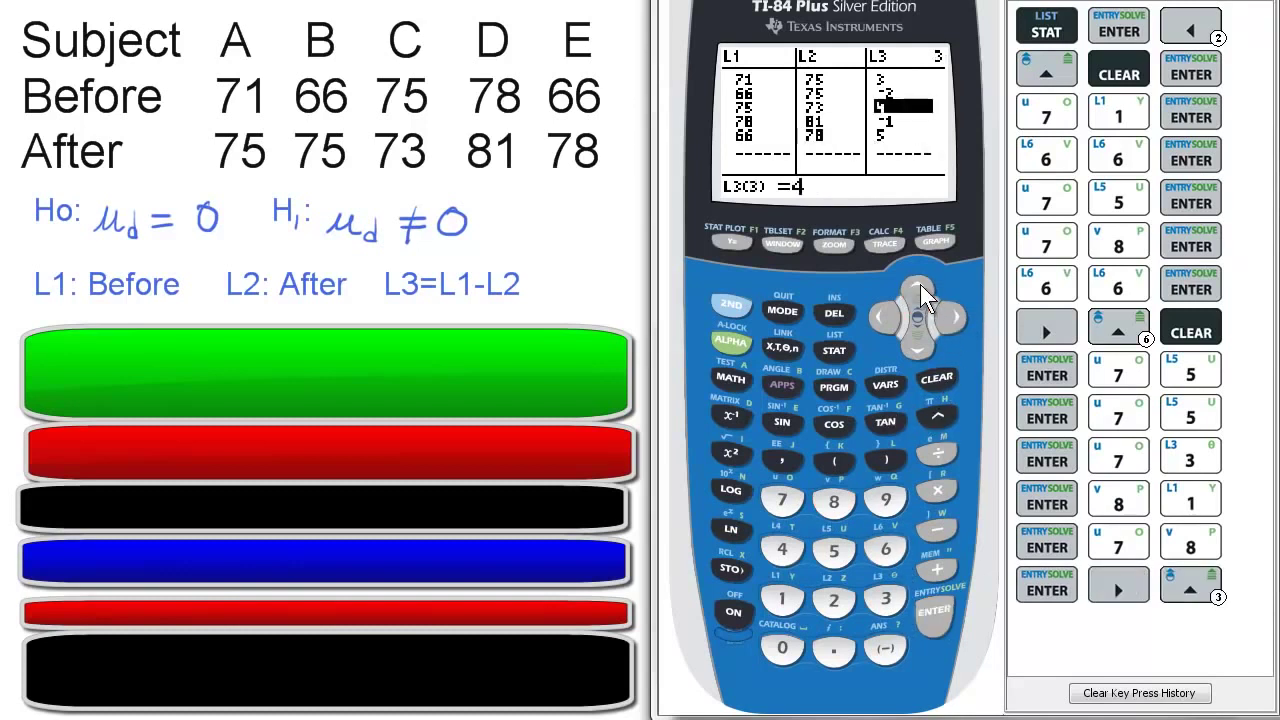
left_click(918, 293)
left_click(918, 293)
left_click(918, 293)
left_click(917, 286)
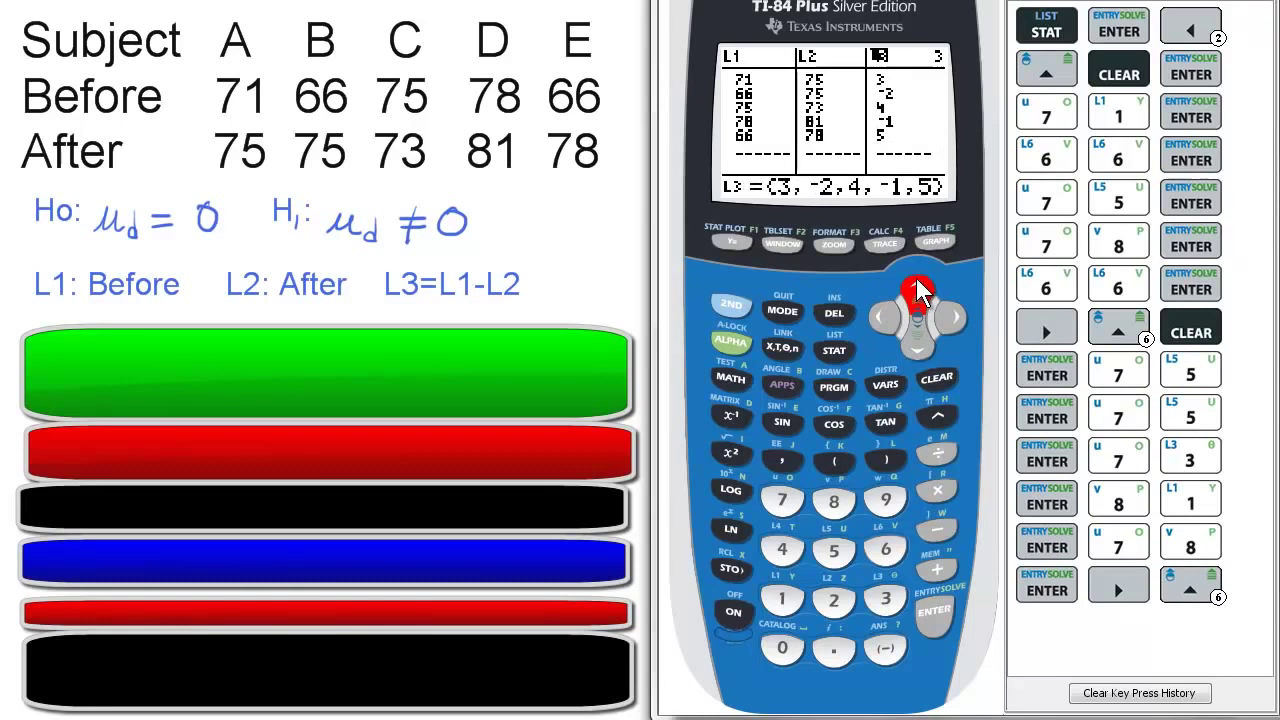
left_click(937, 378)
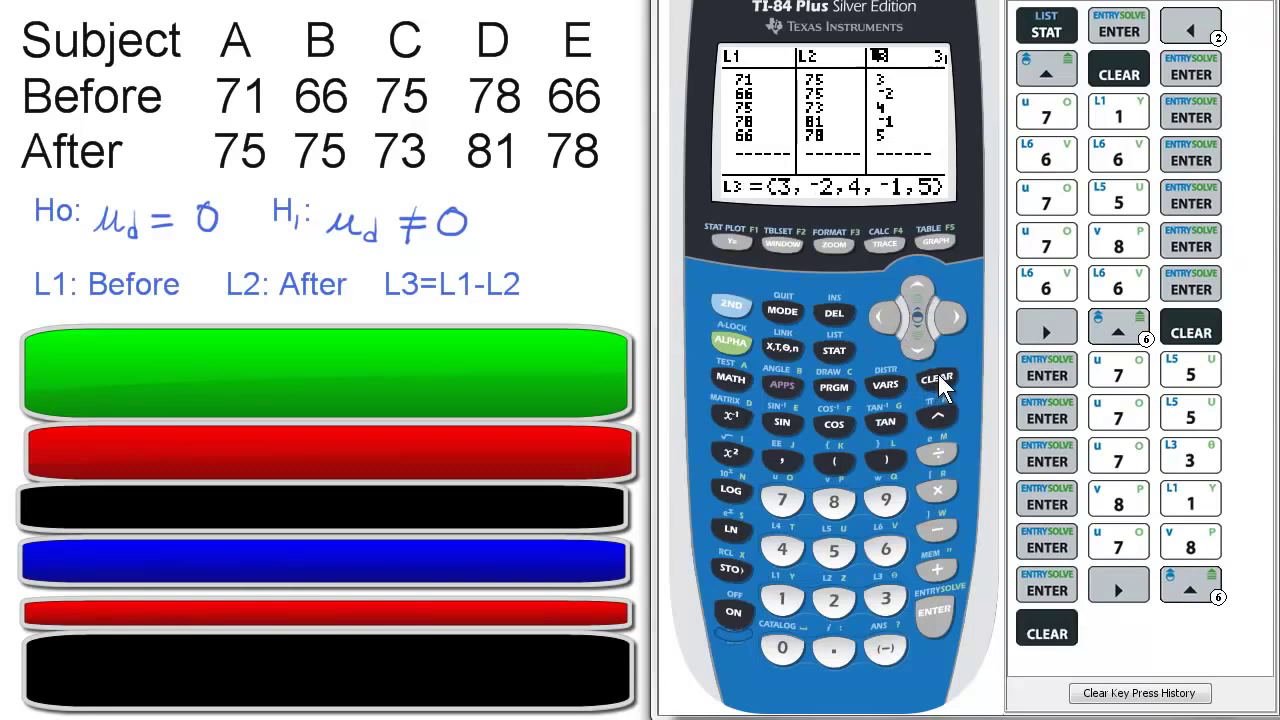
left_click(940, 614)
Fill L3 with the formula L1−L2, giving -4, -9, 2, -3, -12
left_click(920, 288)
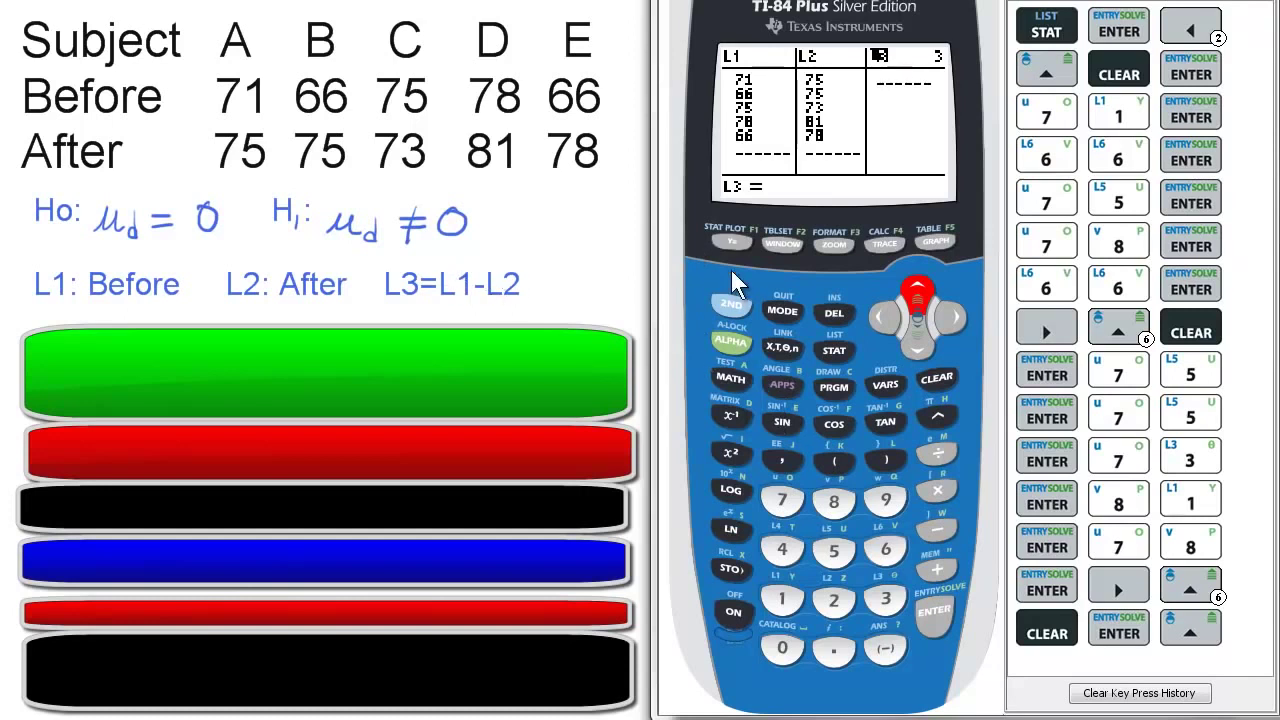
left_click(733, 303)
left_click(783, 599)
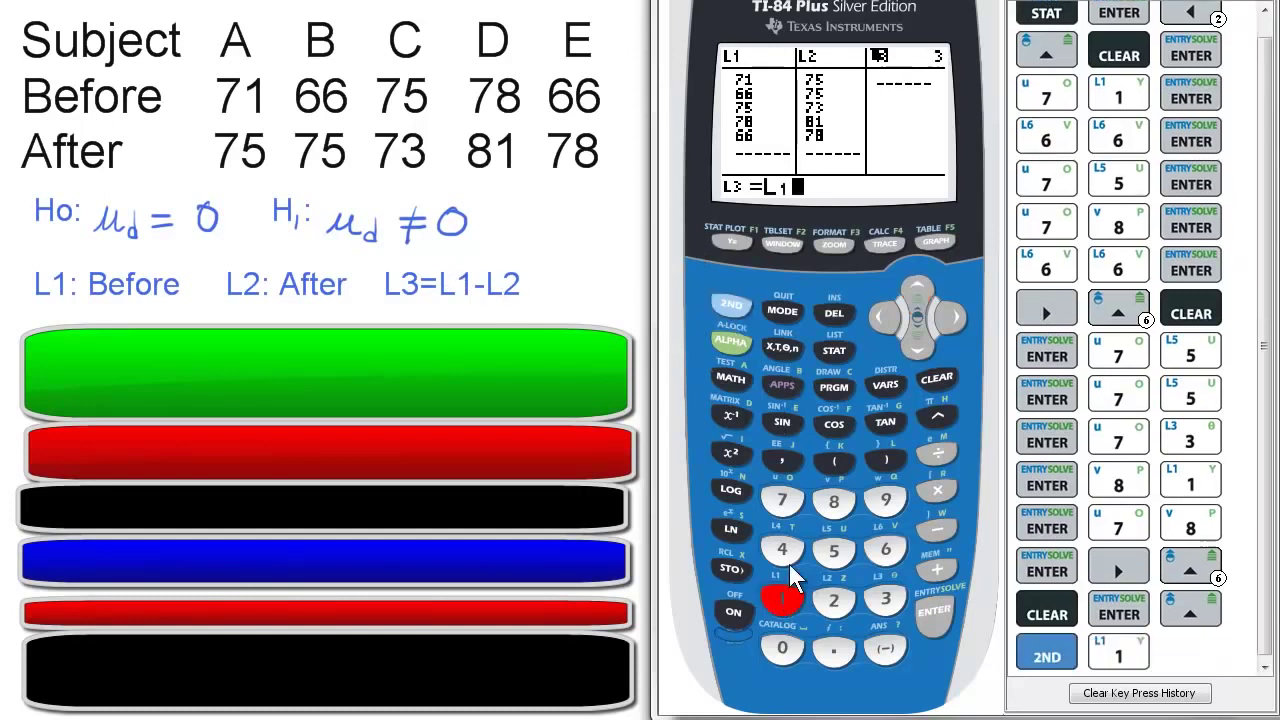
left_click(945, 524)
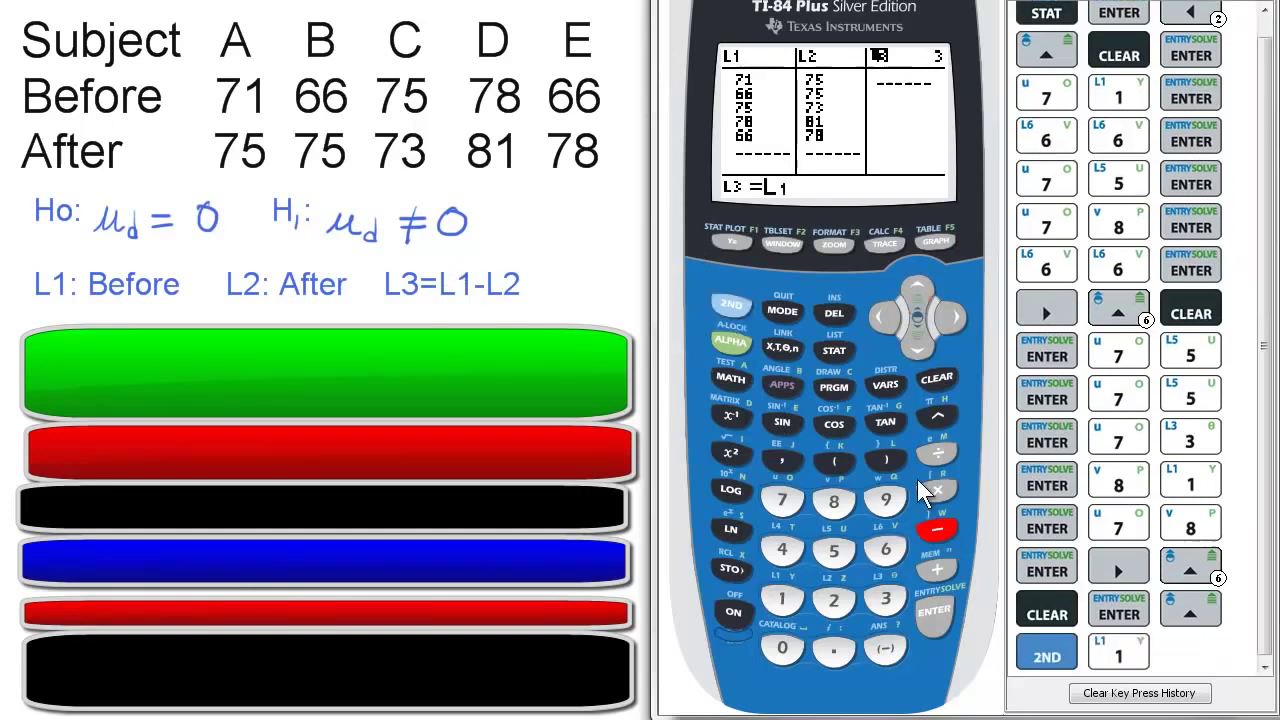
left_click(736, 307)
left_click(834, 603)
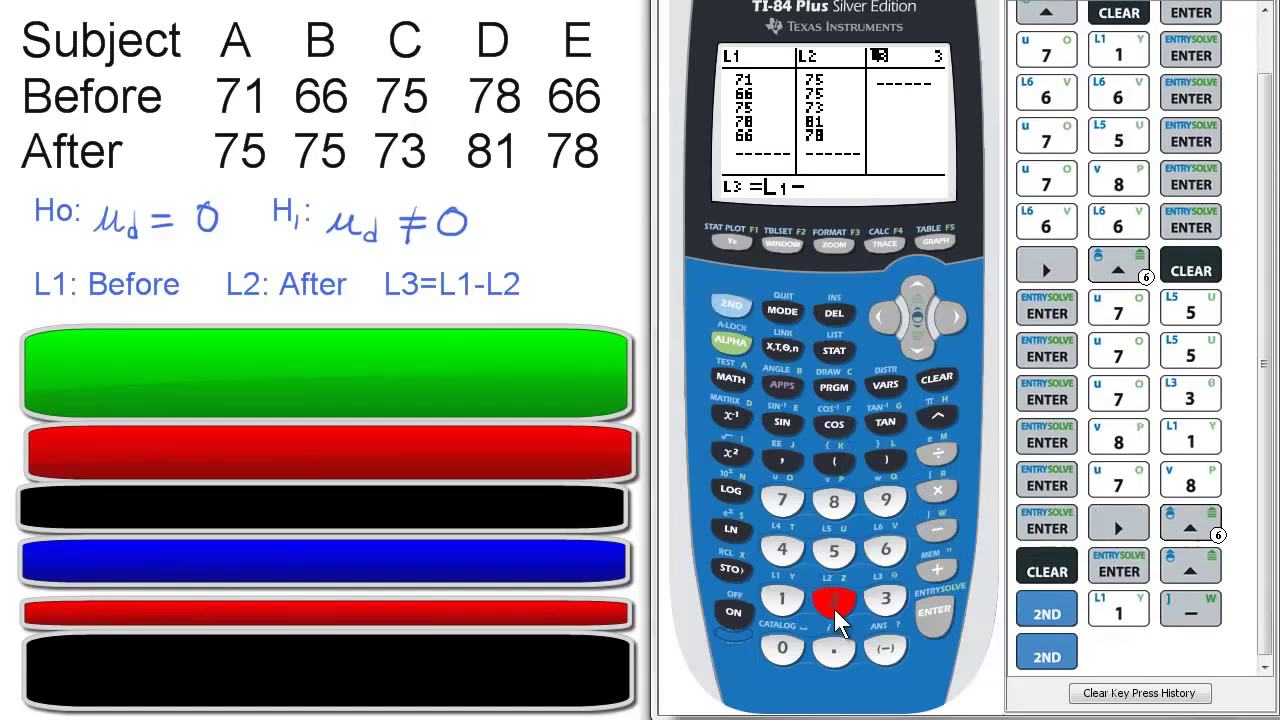
left_click(939, 623)
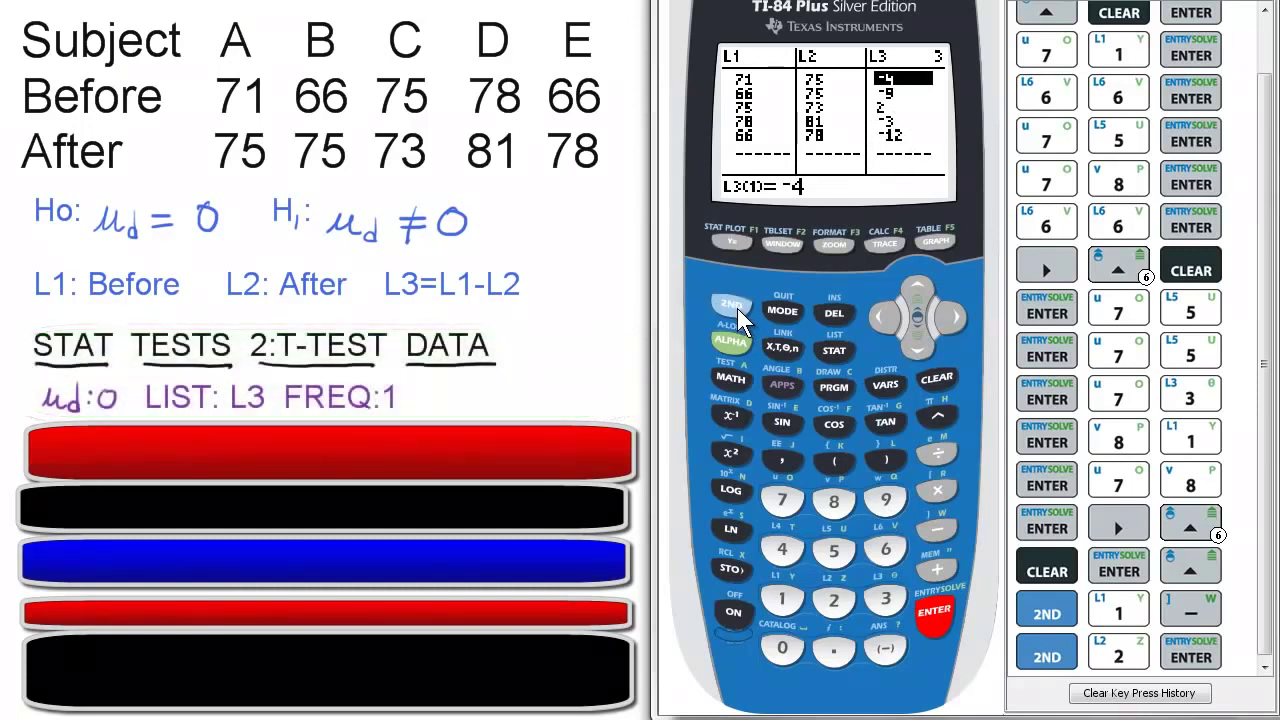
Quit to the home screen and start STAT TESTS T-Test with Data input
left_click(737, 306)
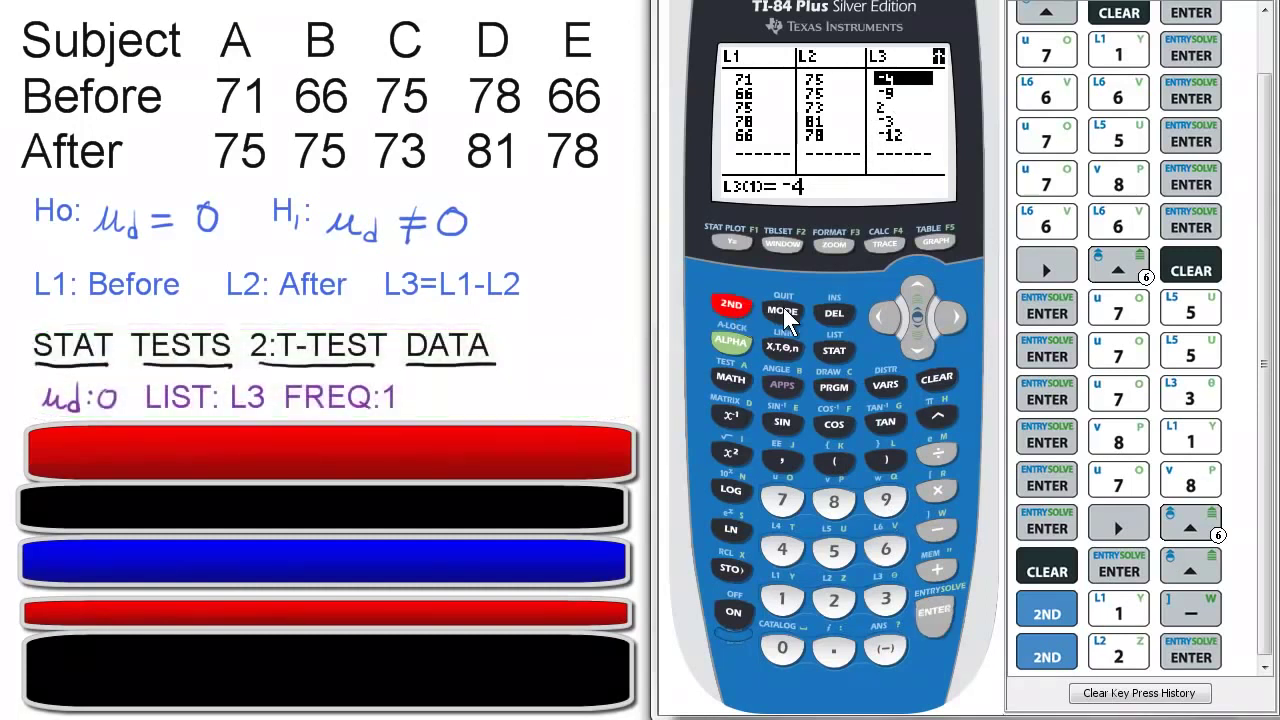
left_click(782, 310)
left_click(834, 350)
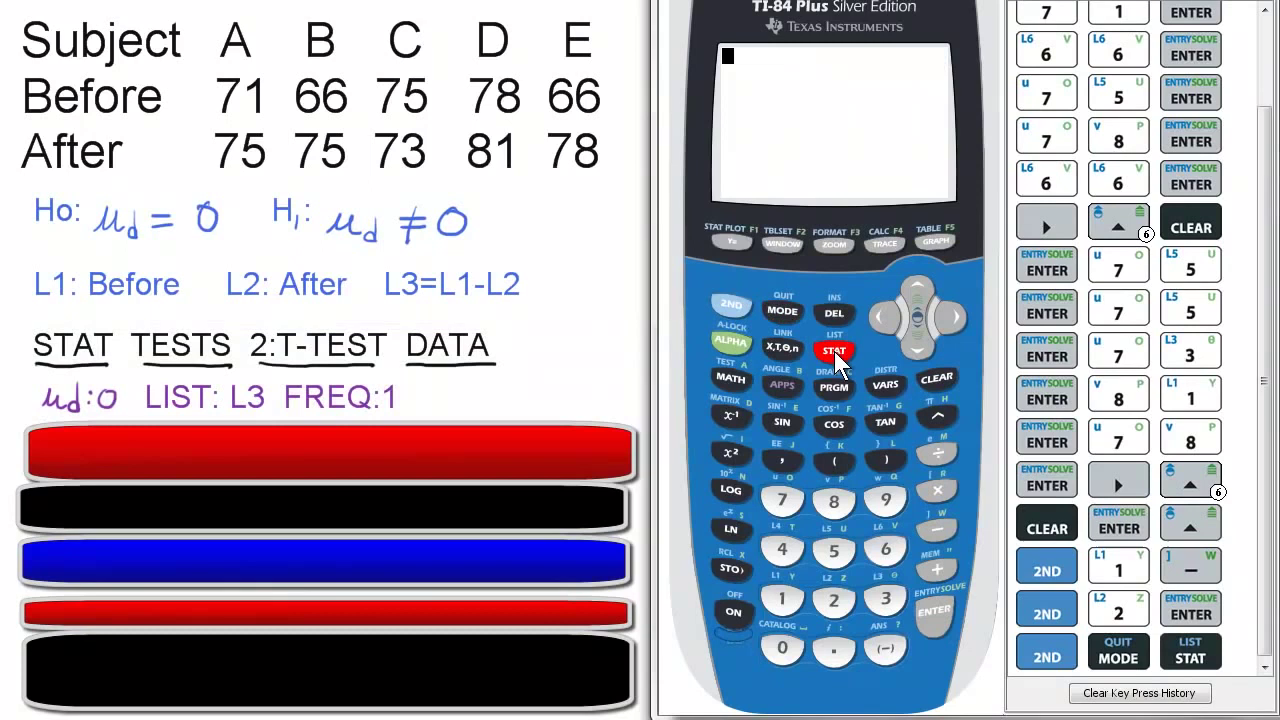
left_click(886, 315)
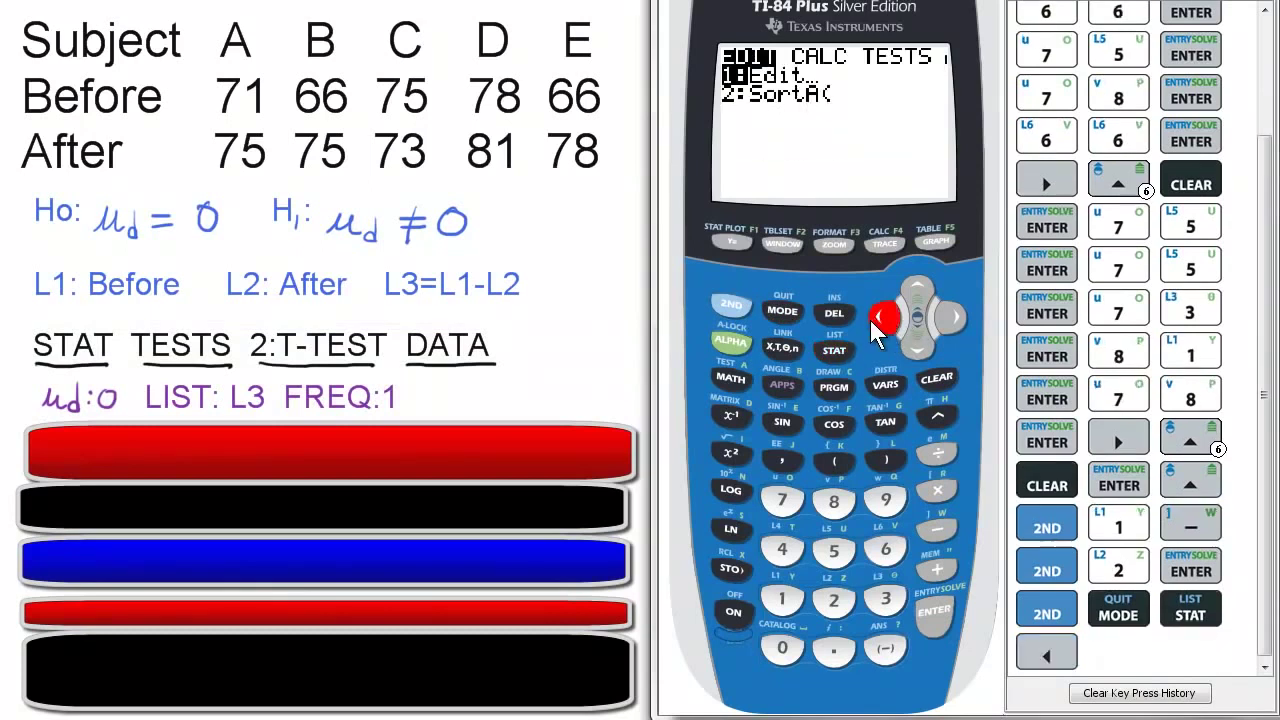
left_click(834, 600)
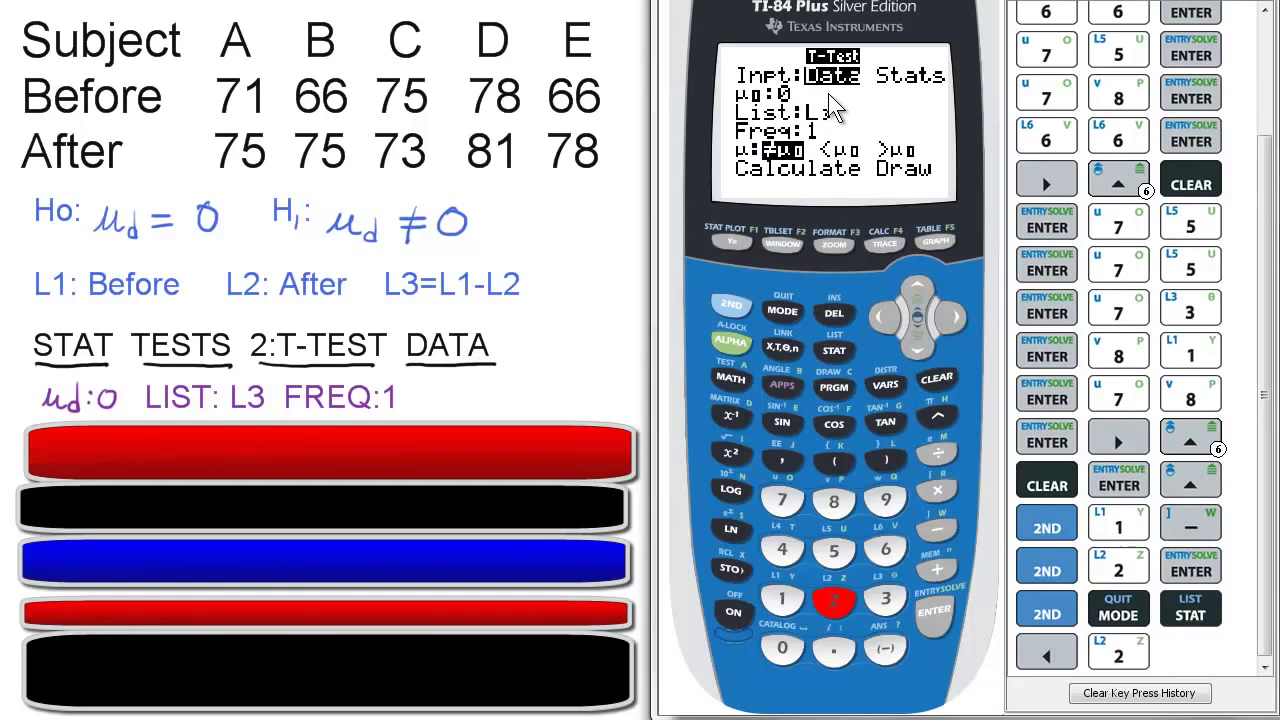
left_click(934, 610)
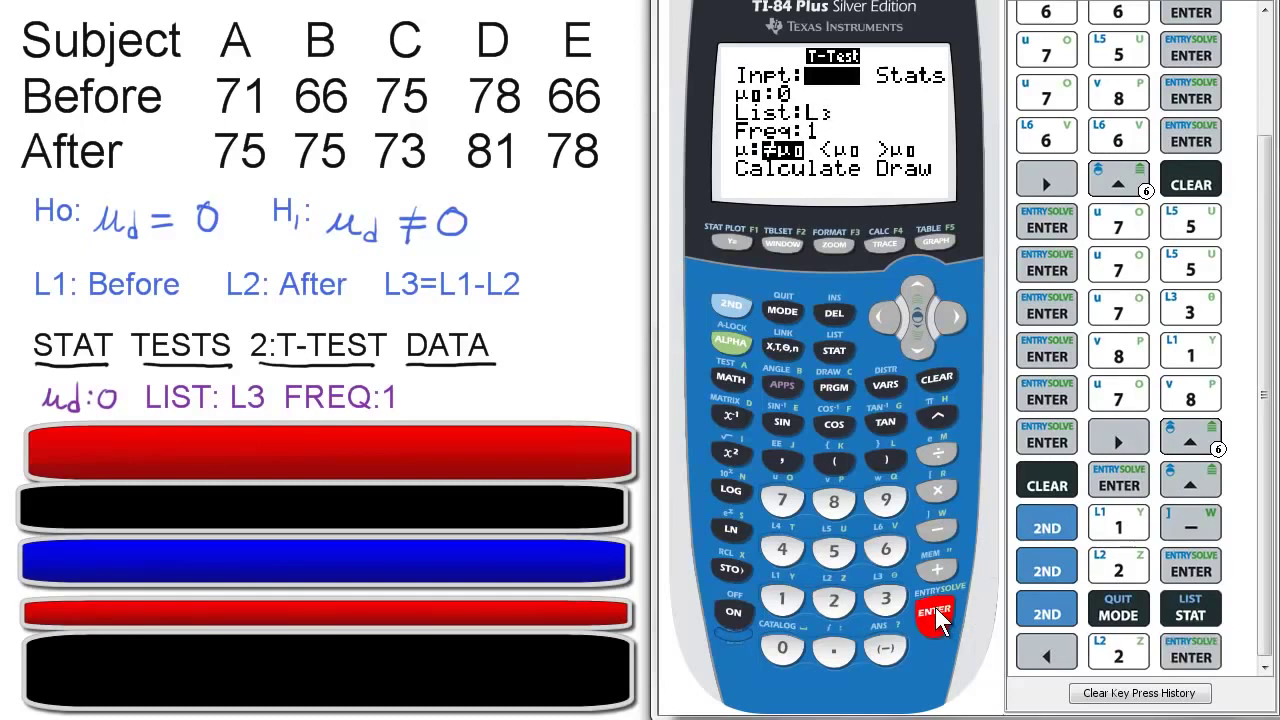
Step through the T-Test settings: L3, μ0 0, frequency 1, alternative ≠μ0
left_click(917, 340)
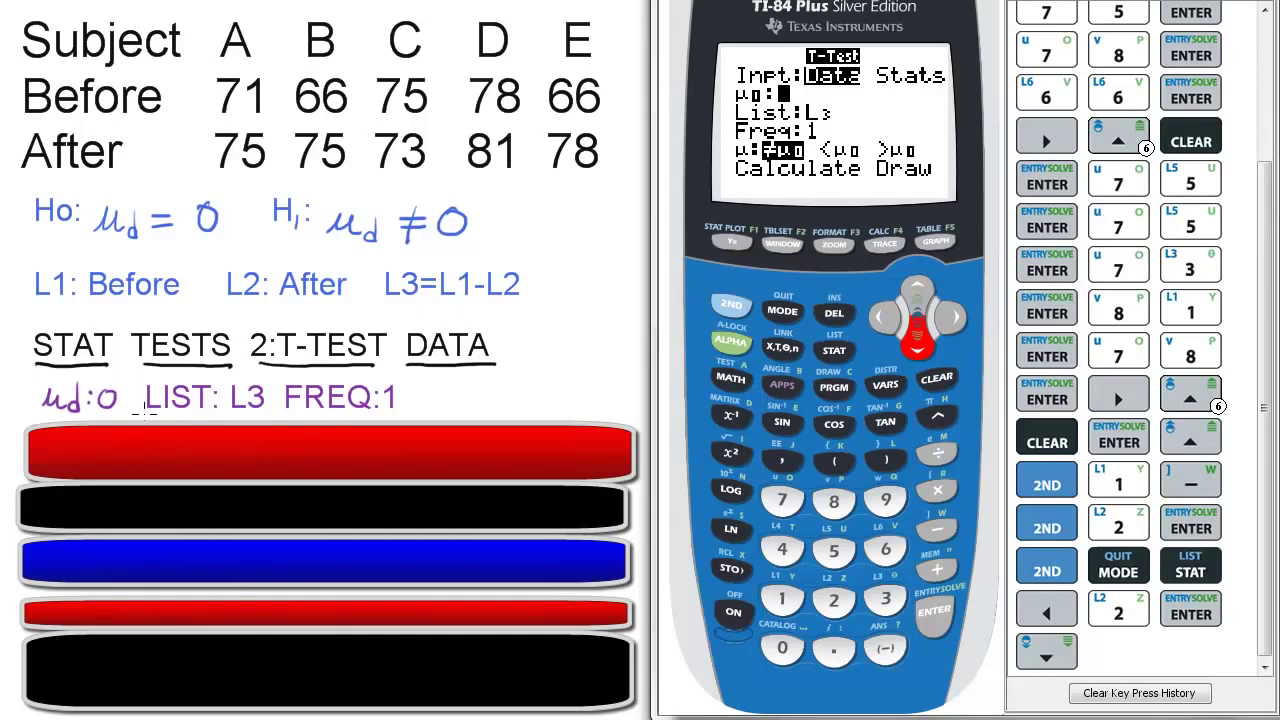
left_click(918, 345)
left_click(916, 345)
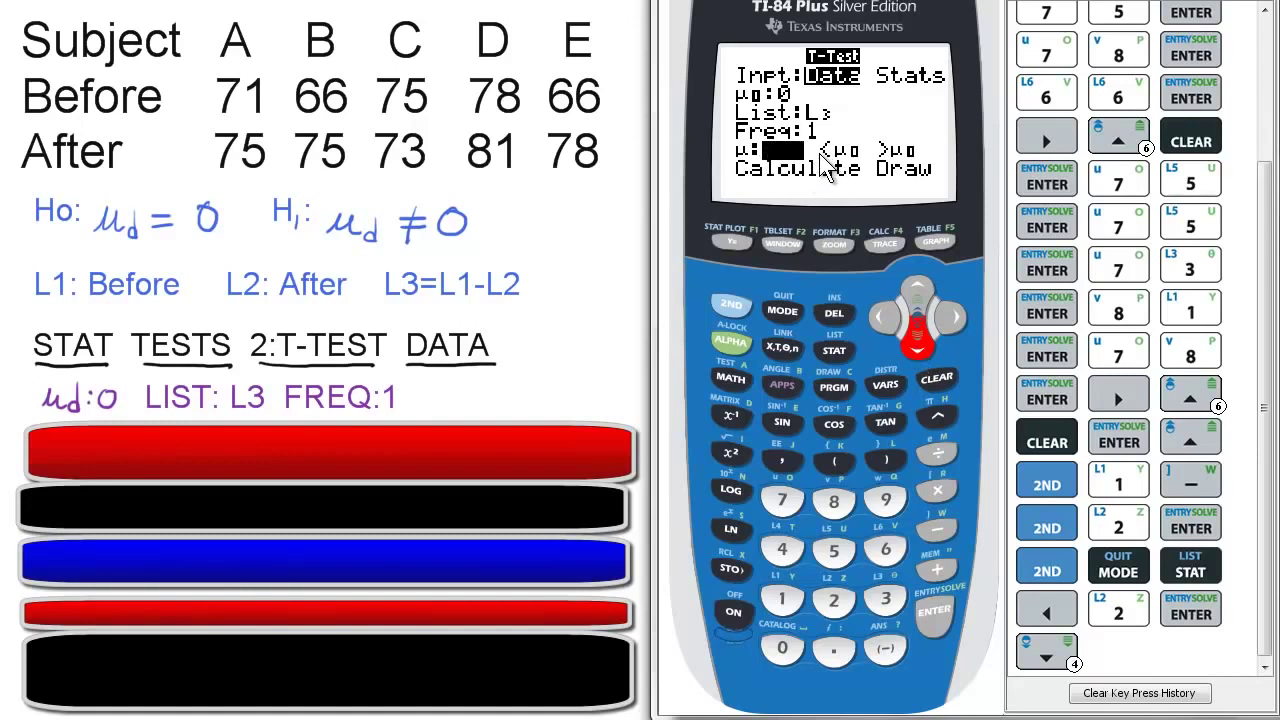
Calculate the T-Test, getting t = -2.133585844 and p = .0998046542
left_click(918, 343)
left_click(940, 612)
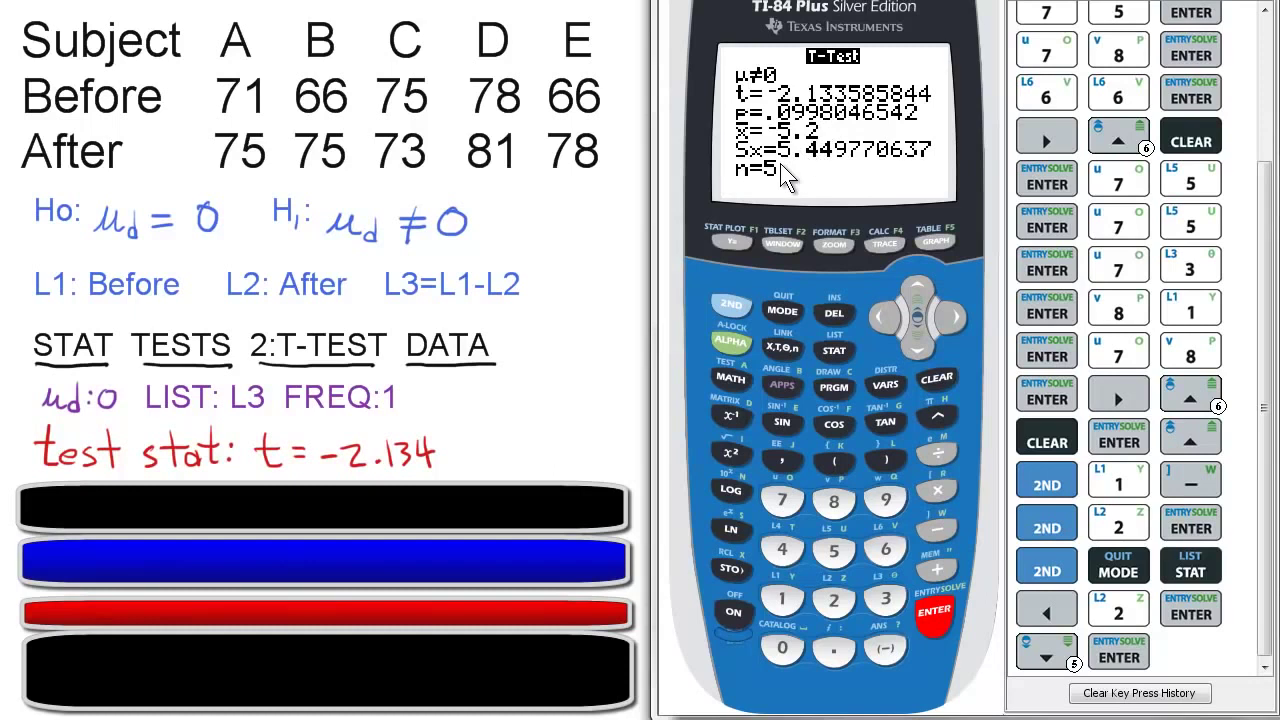
Return to the home screen and choose invT( from the DISTR menu
left_click(733, 306)
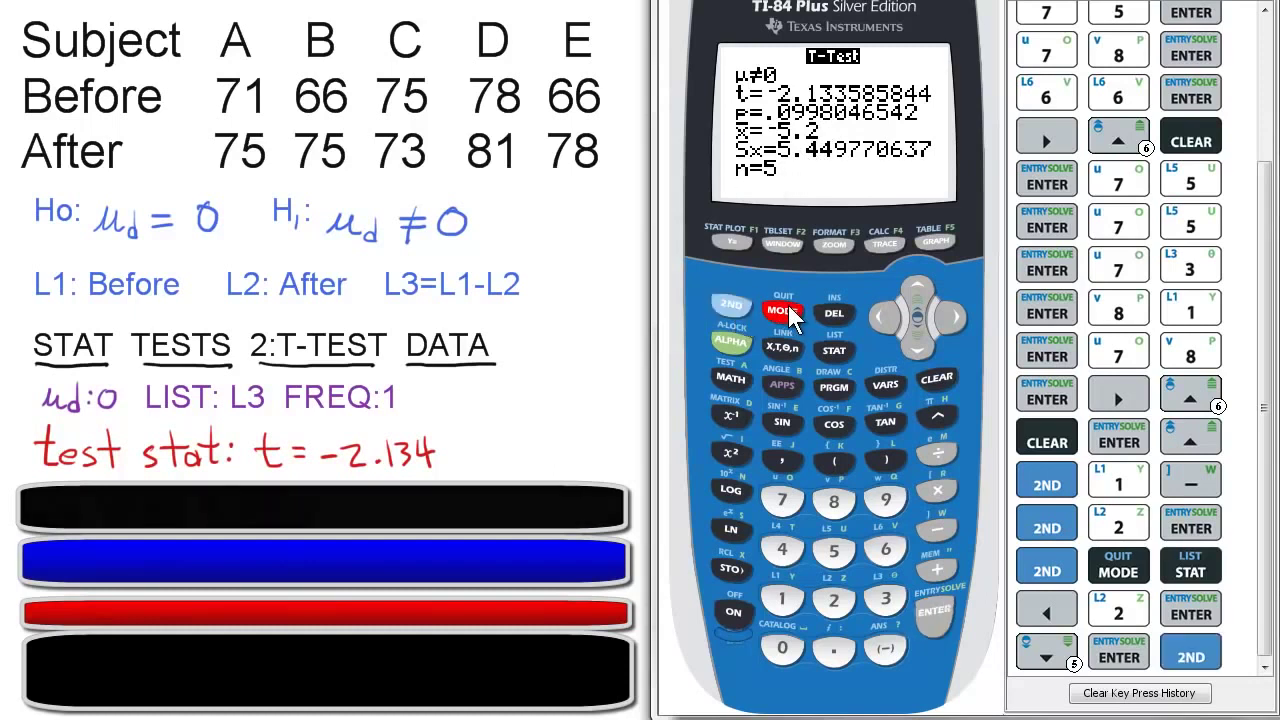
left_click(789, 310)
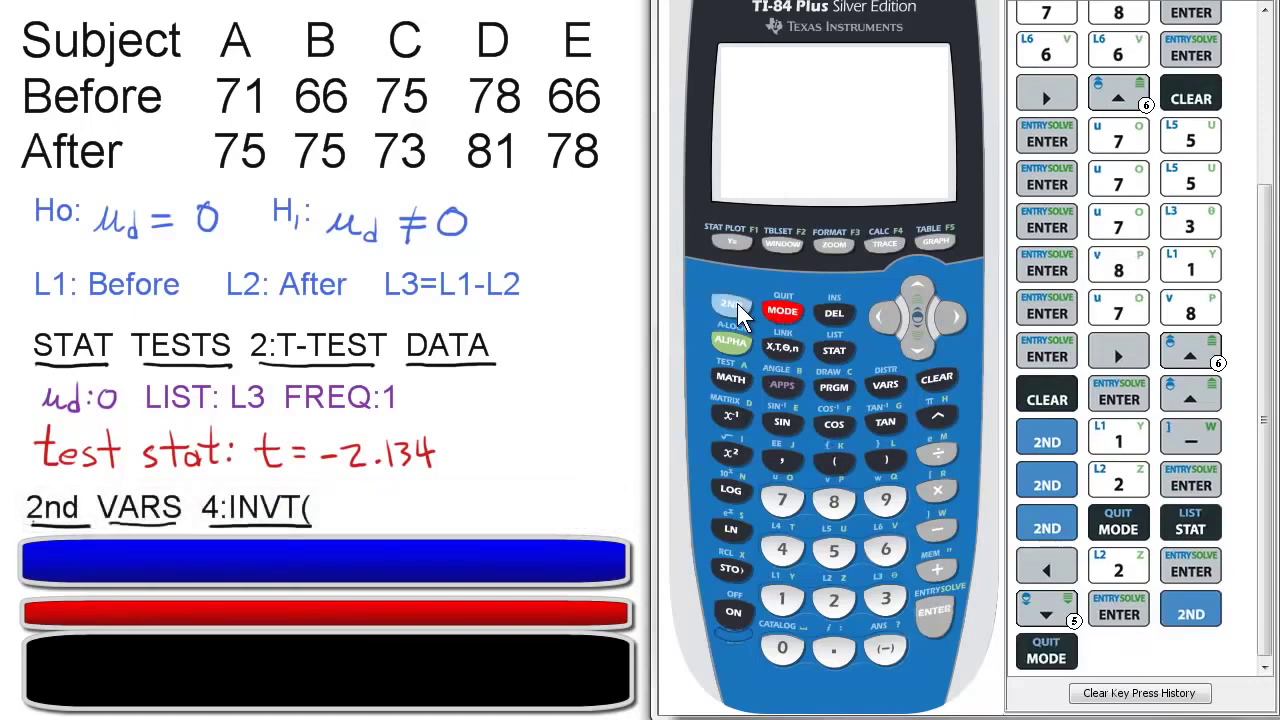
left_click(735, 305)
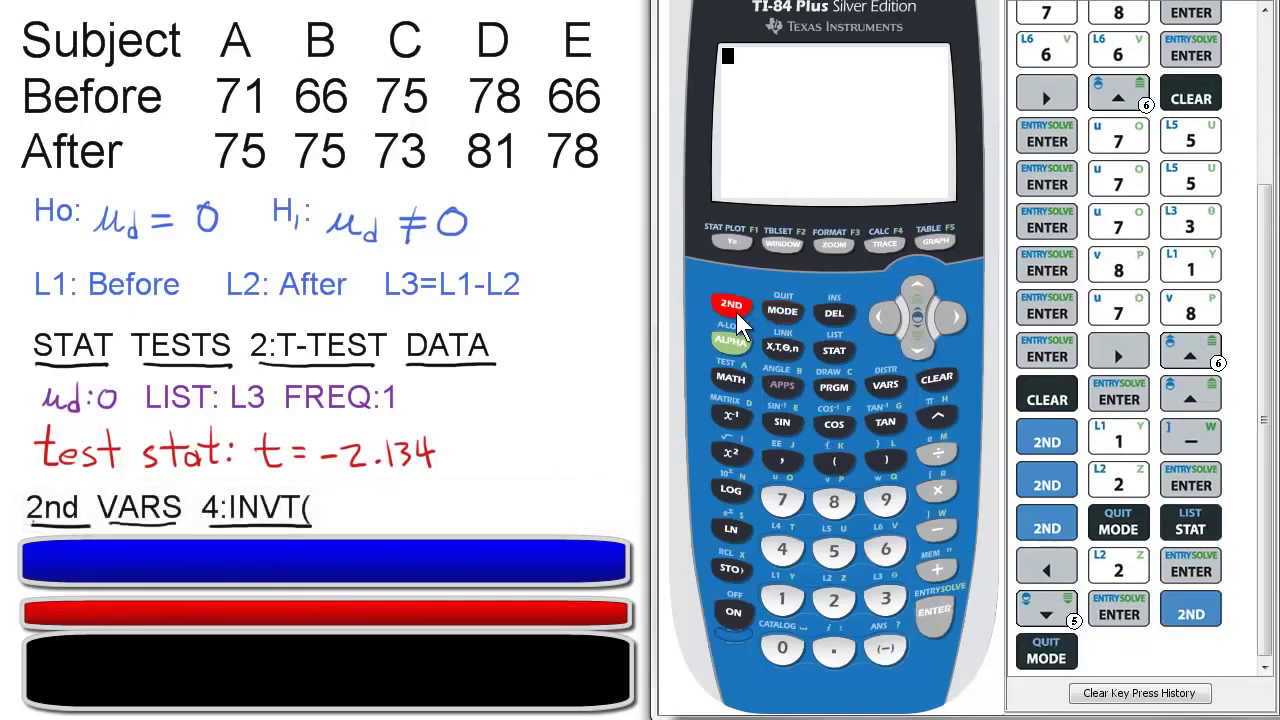
left_click(886, 385)
left_click(786, 552)
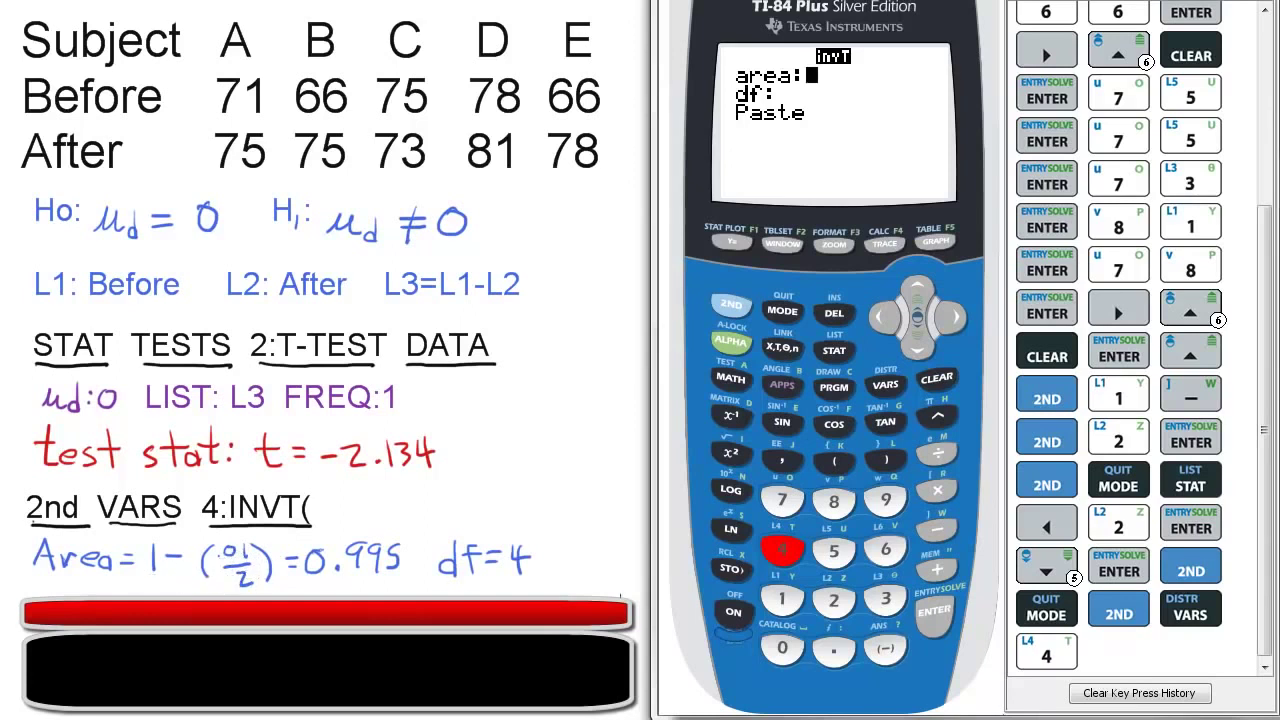
Enter area .995 and df 4 in the invT prompt
left_click(833, 648)
left_click(886, 499)
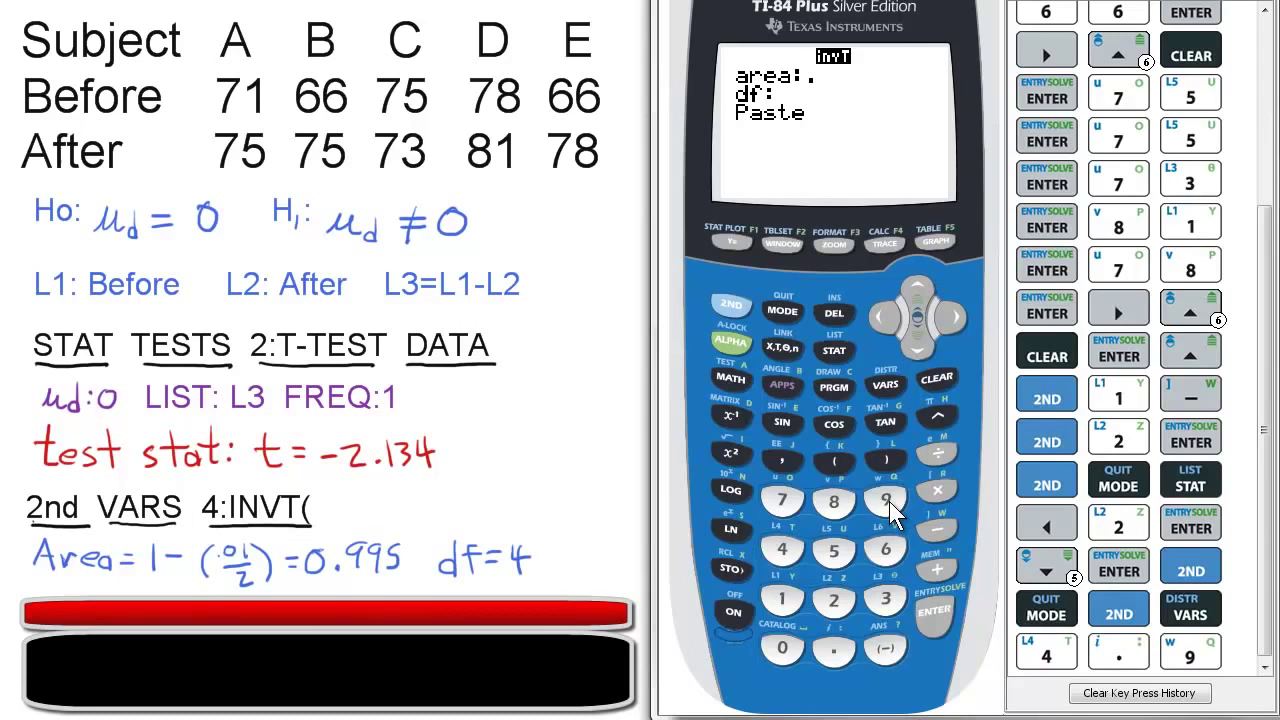
left_click(886, 499)
left_click(833, 549)
left_click(929, 610)
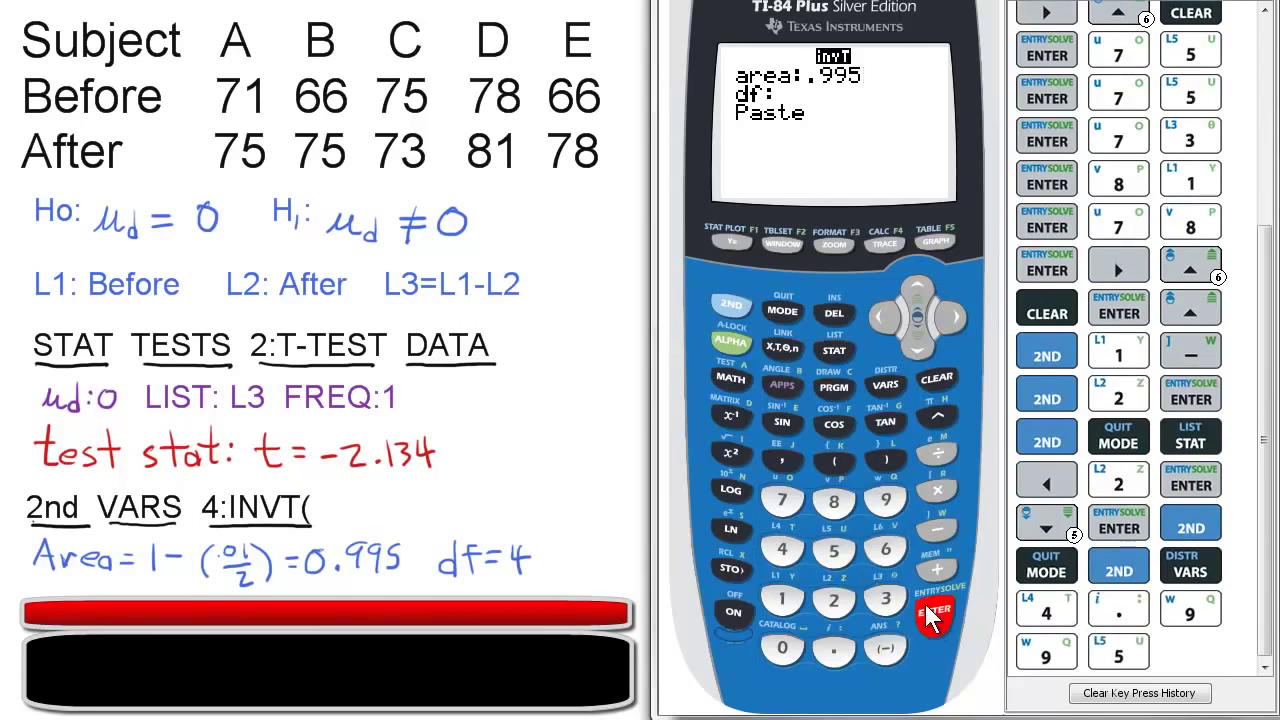
left_click(782, 549)
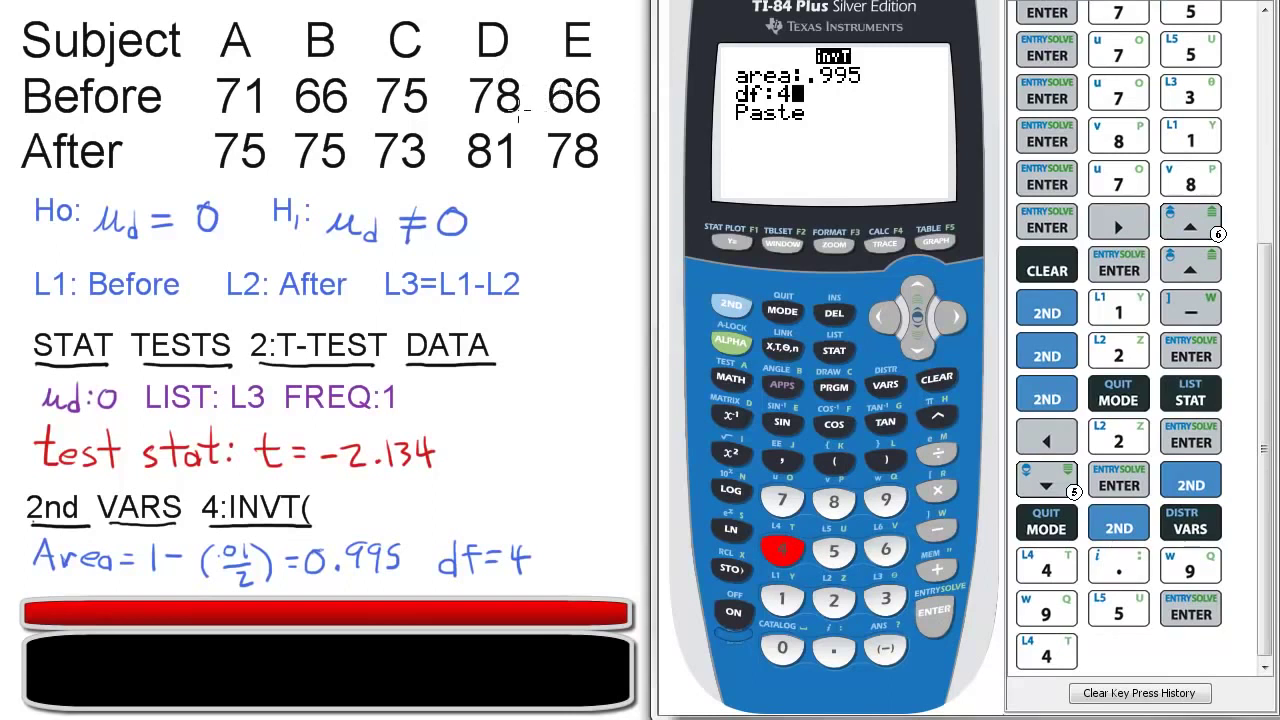
Paste invT(.995,4) to the home screen and evaluate it to 4.604094867
left_click(935, 614)
left_click(936, 615)
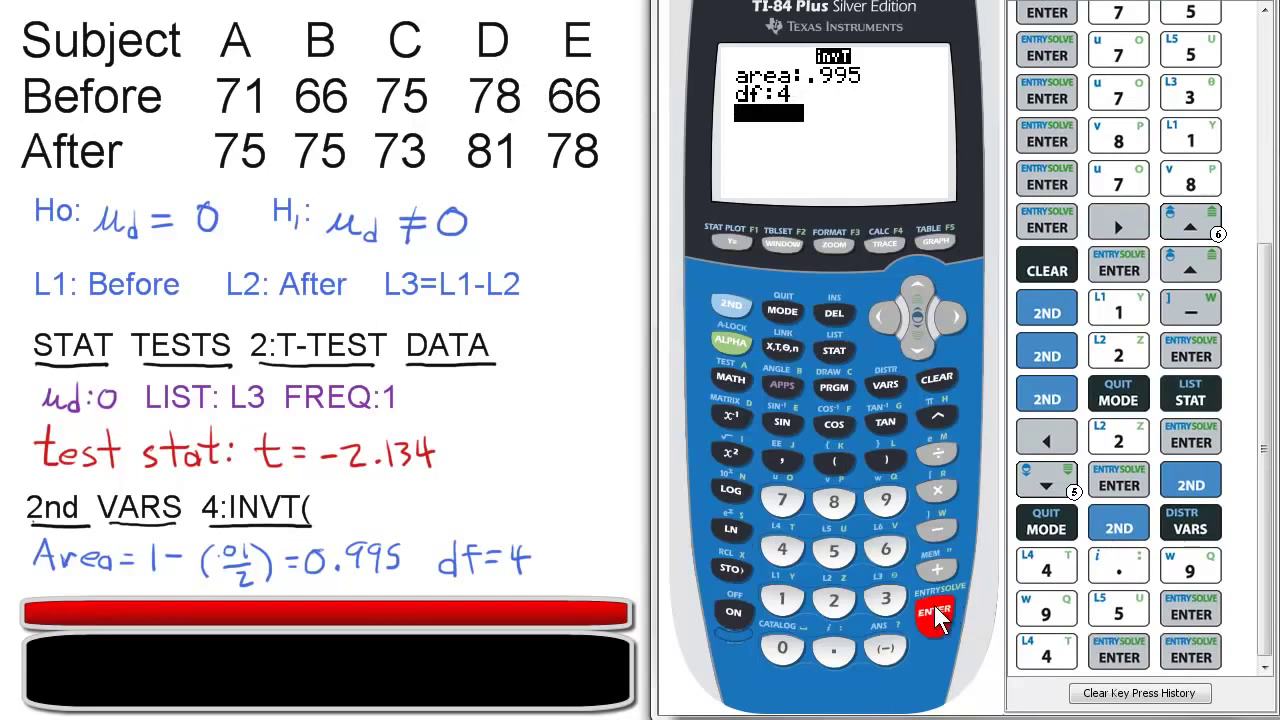
left_click(936, 612)
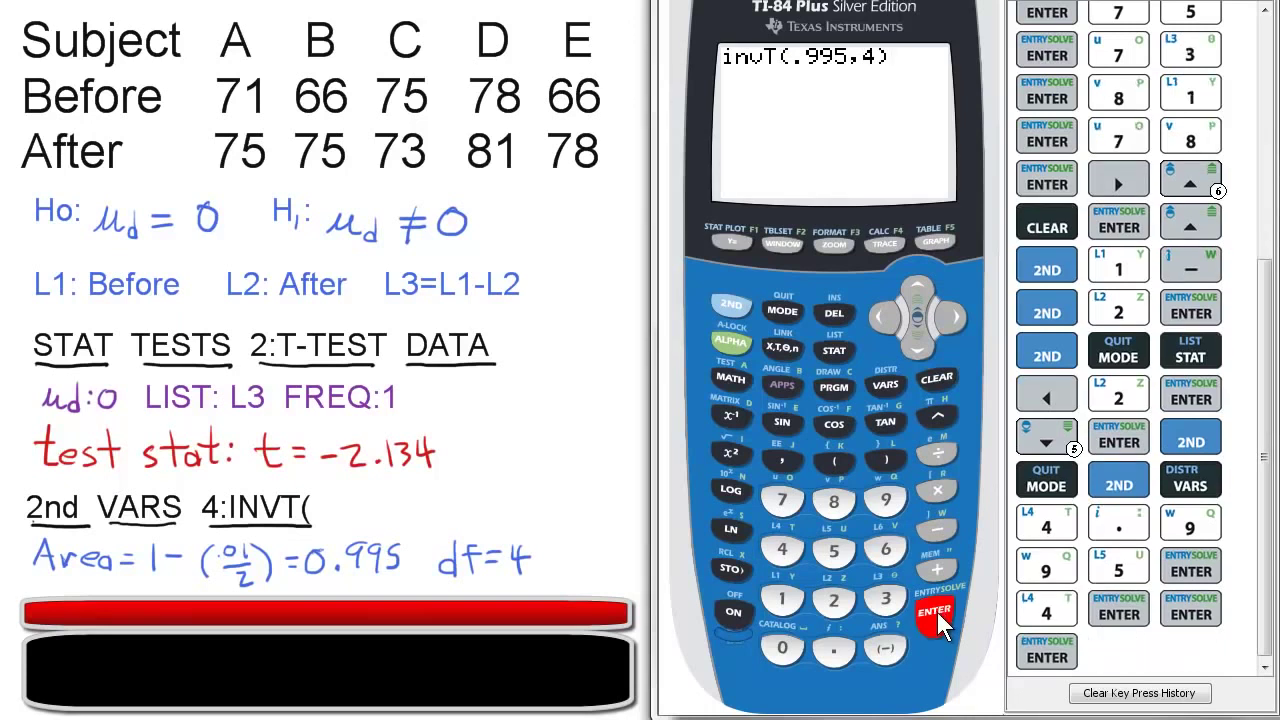
left_click(935, 613)
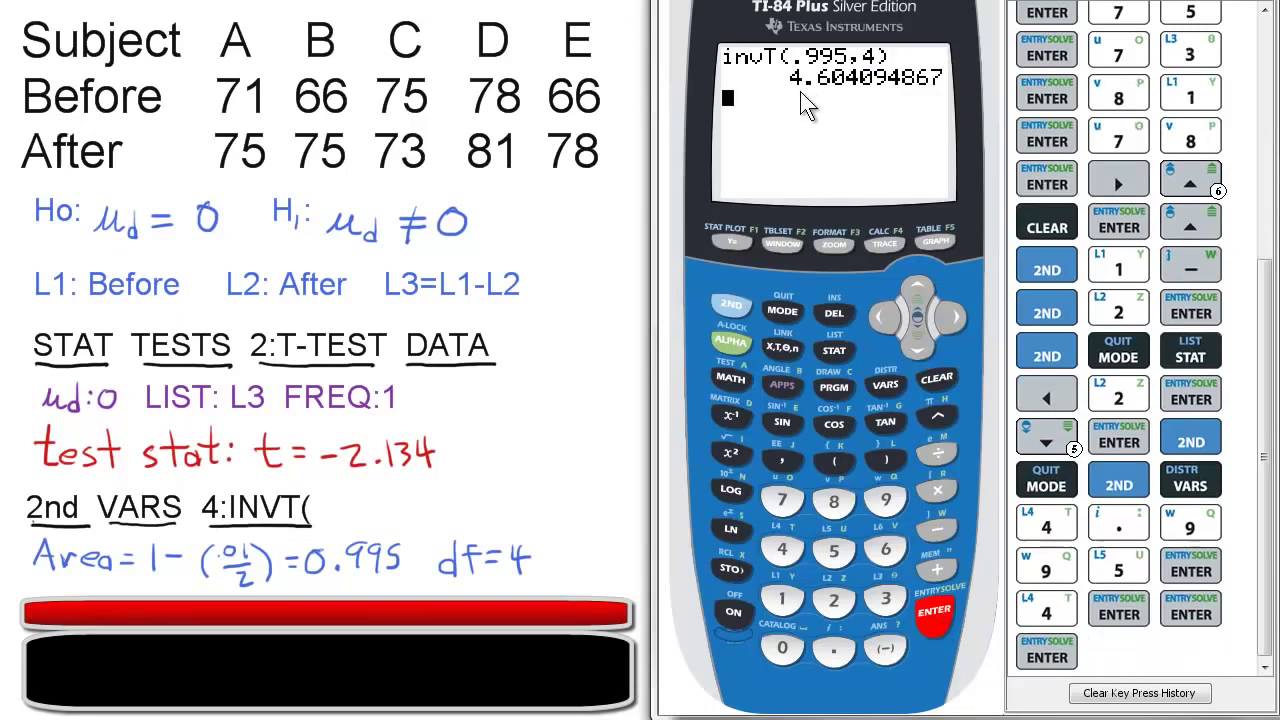